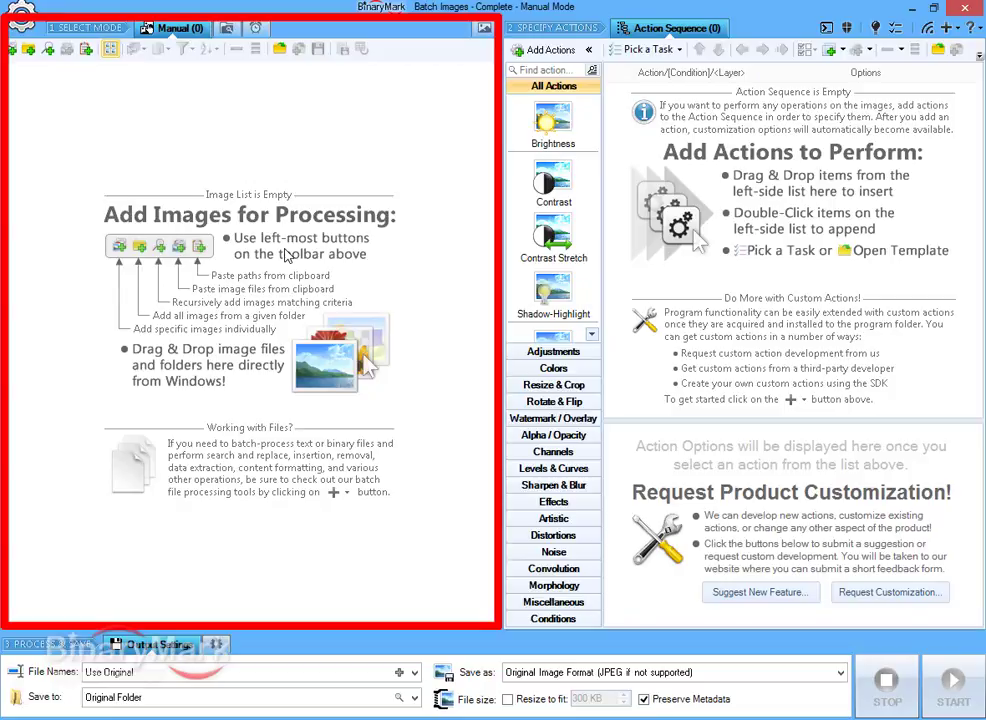
Step: Browse the Adjustments actions and look at the folder-monitoring and scheduled processing modes
left_click(553, 351)
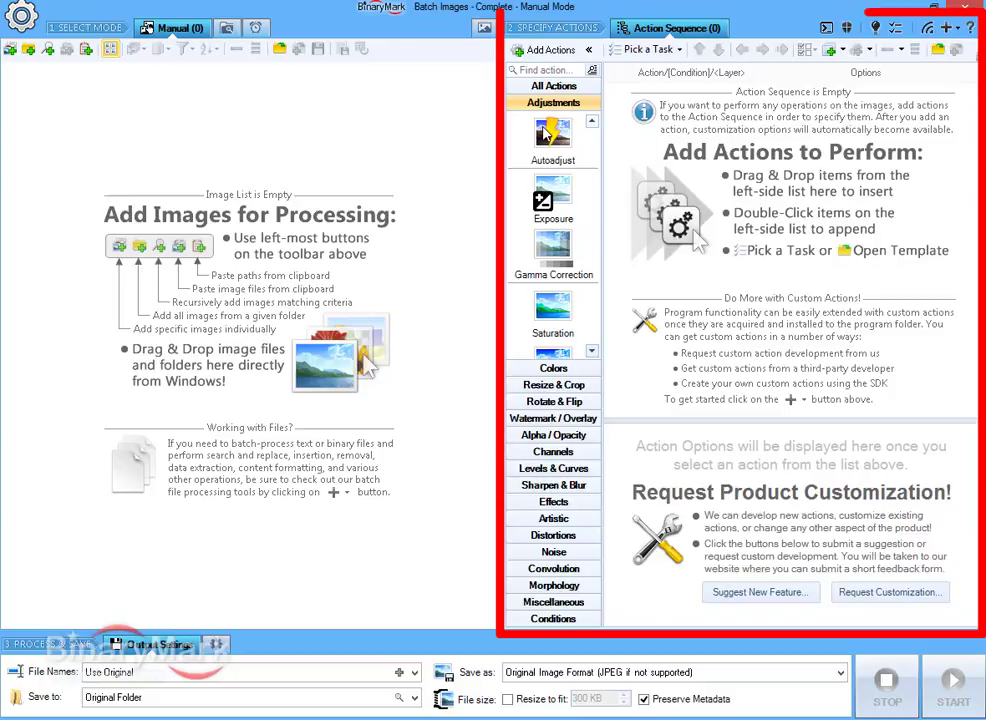
scroll(543, 133, "down", 10)
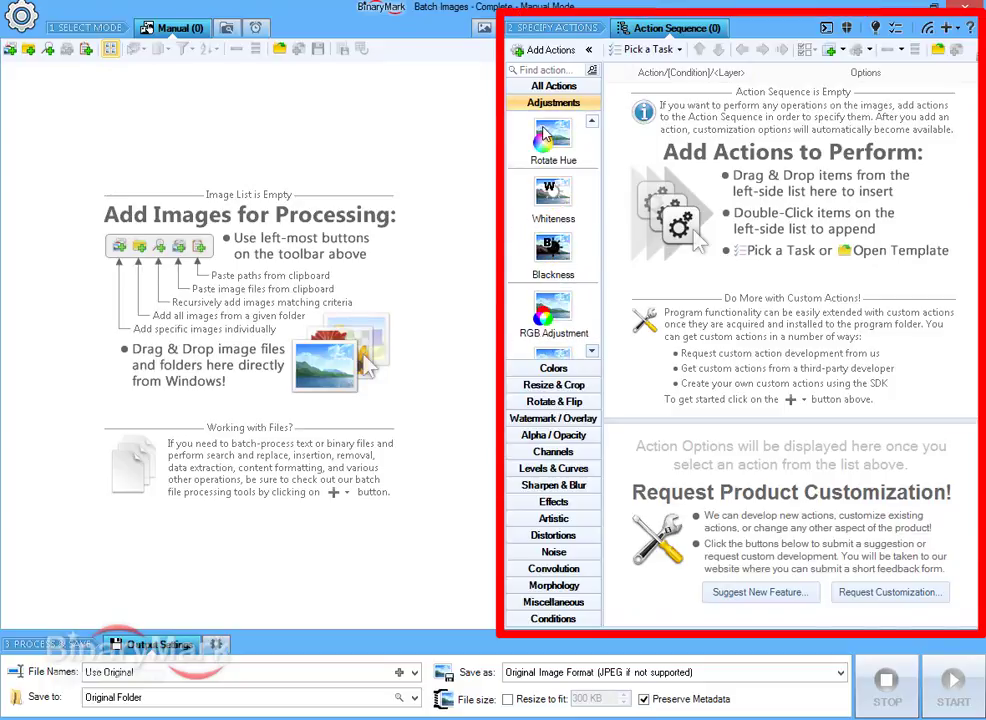
scroll(543, 133, "down", 15)
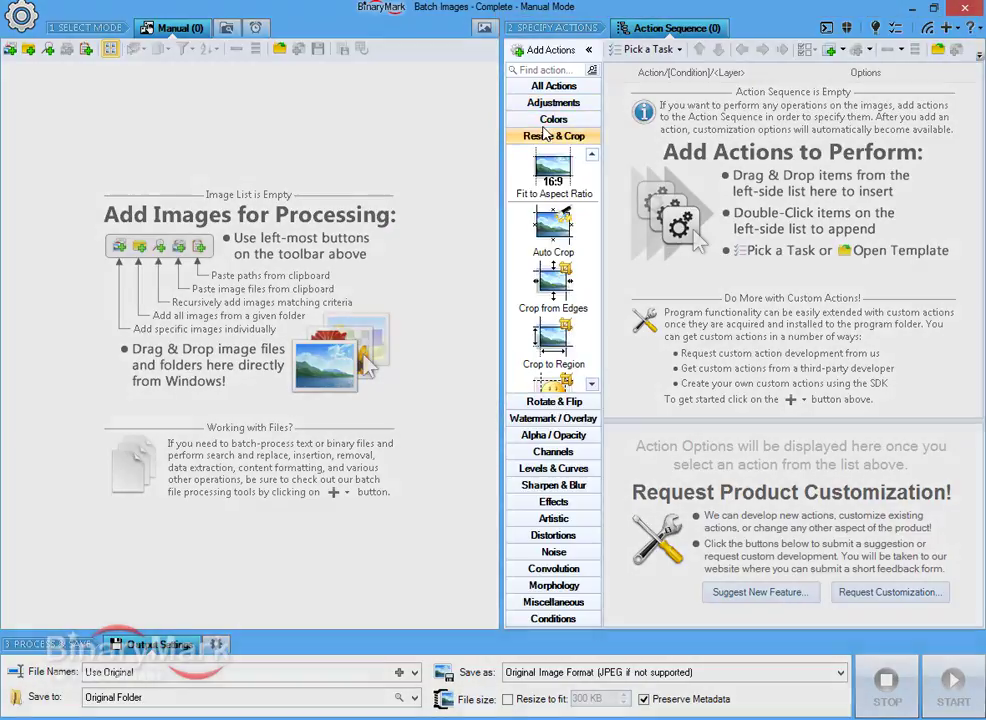
scroll(543, 133, "down", 15)
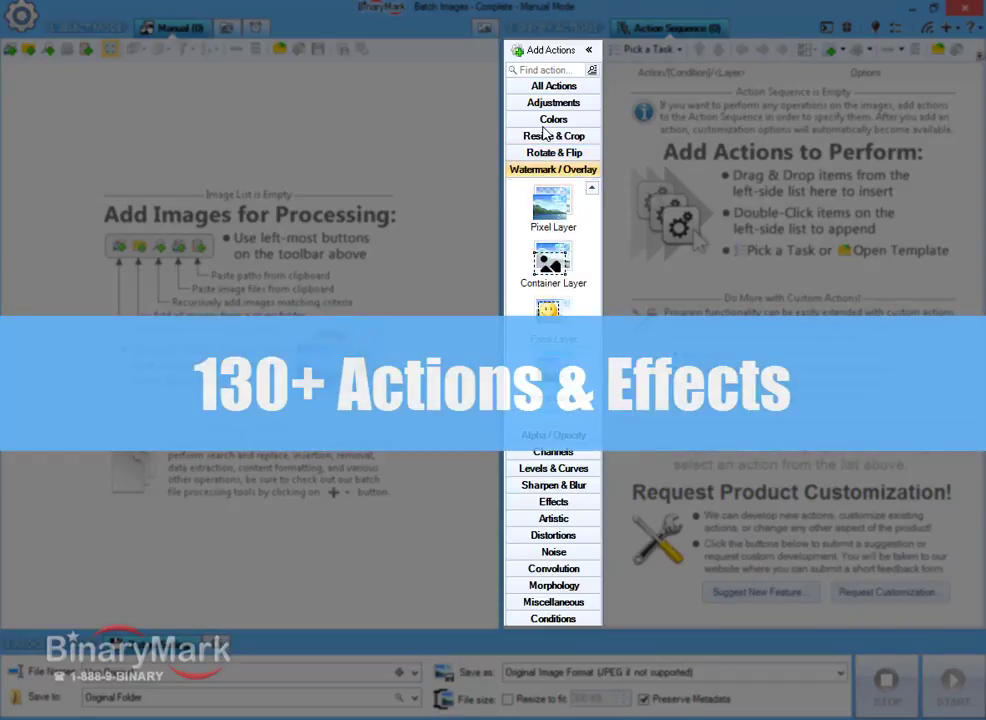
scroll(543, 133, "down", 15)
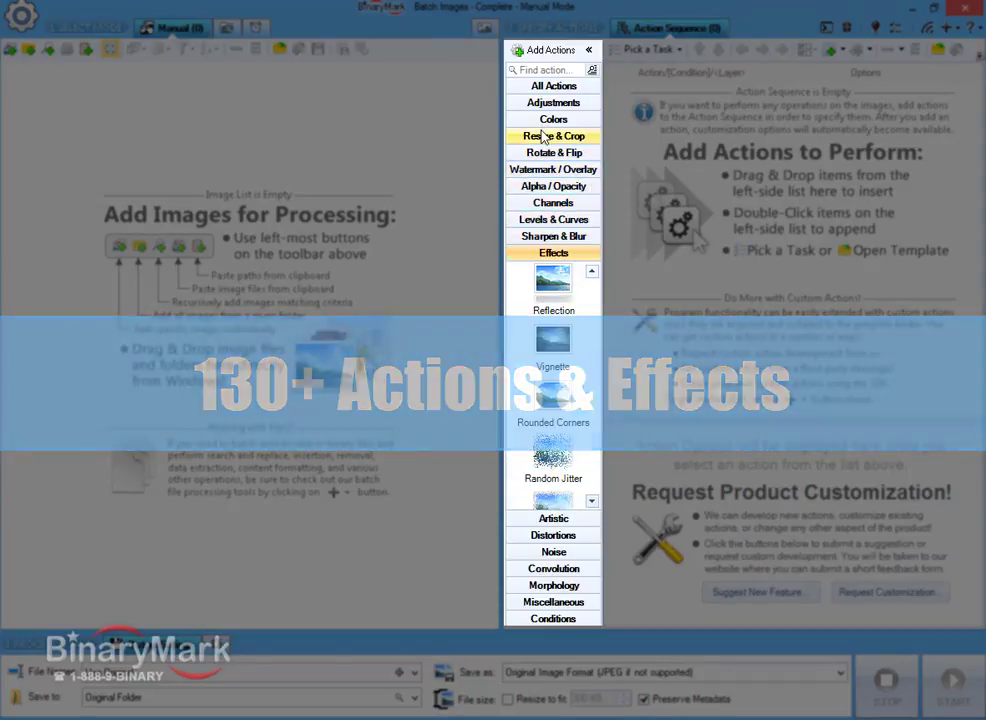
scroll(543, 133, "down", 8)
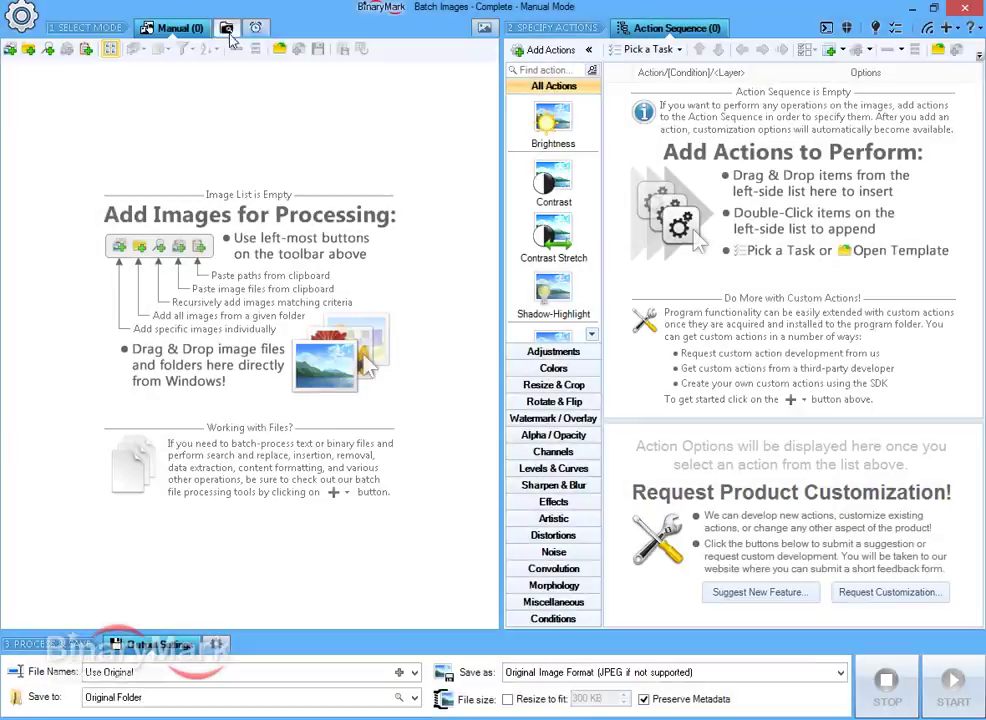
left_click(226, 28)
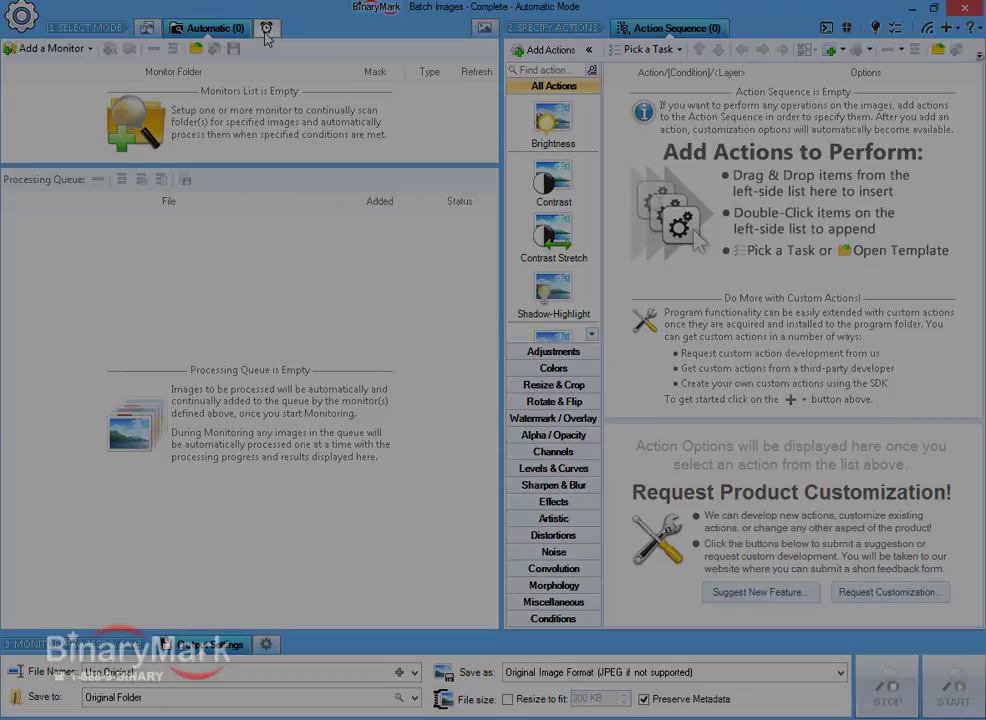
left_click(267, 28)
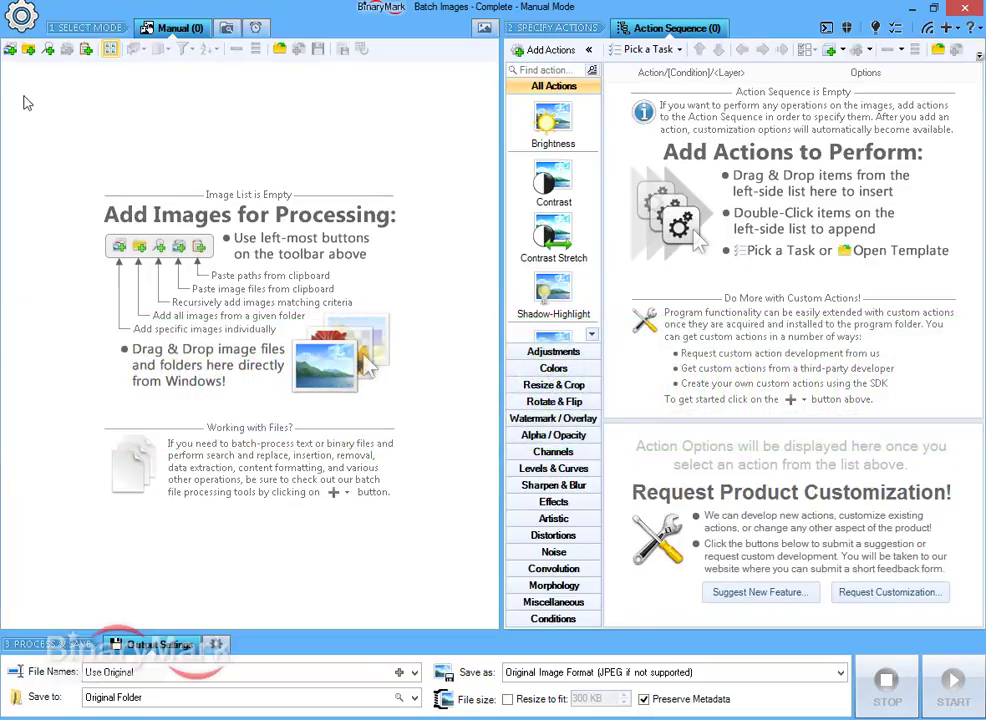
Step: Add photos alone-in-sundow through scenery-at-lake-jocassee, then every image from a chosen folder
left_click(10, 49)
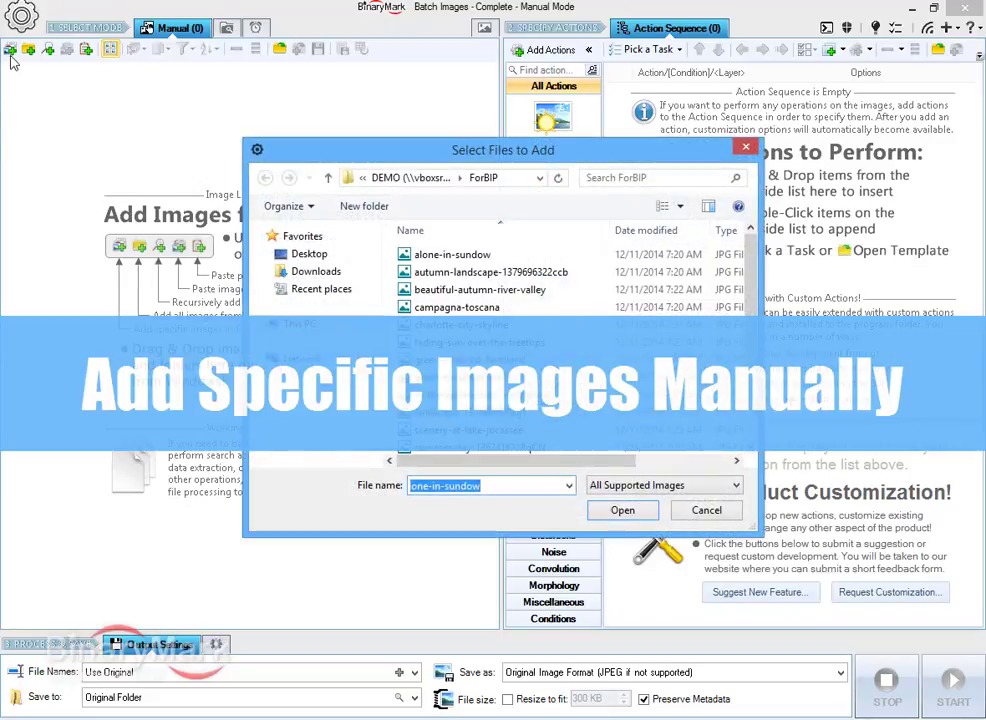
left_click(558, 255)
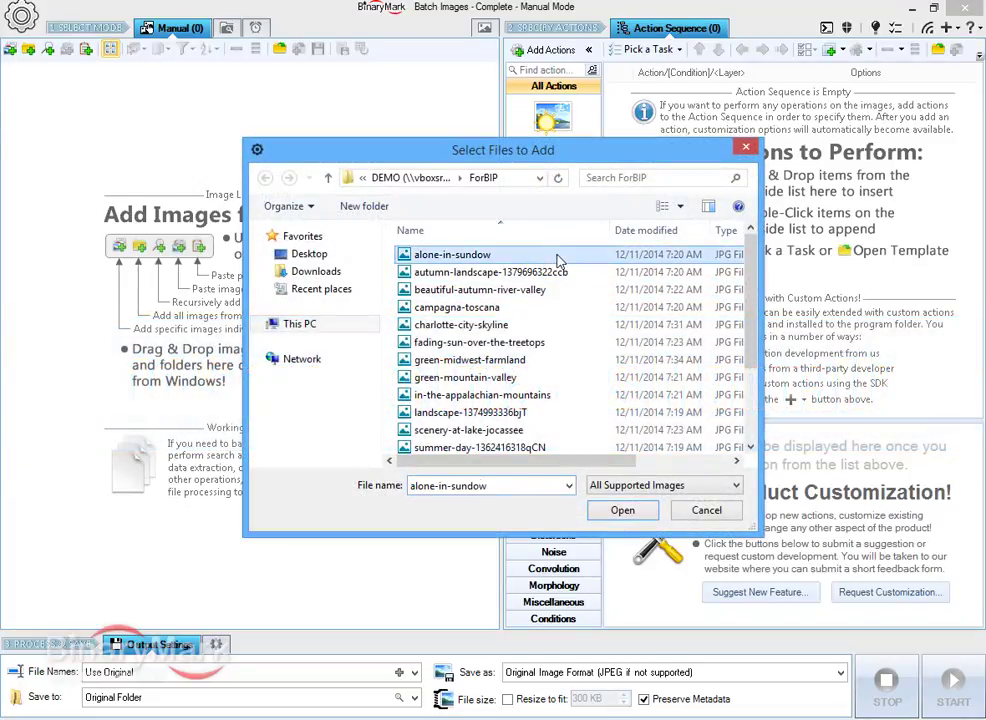
left_click(557, 429, "shift")
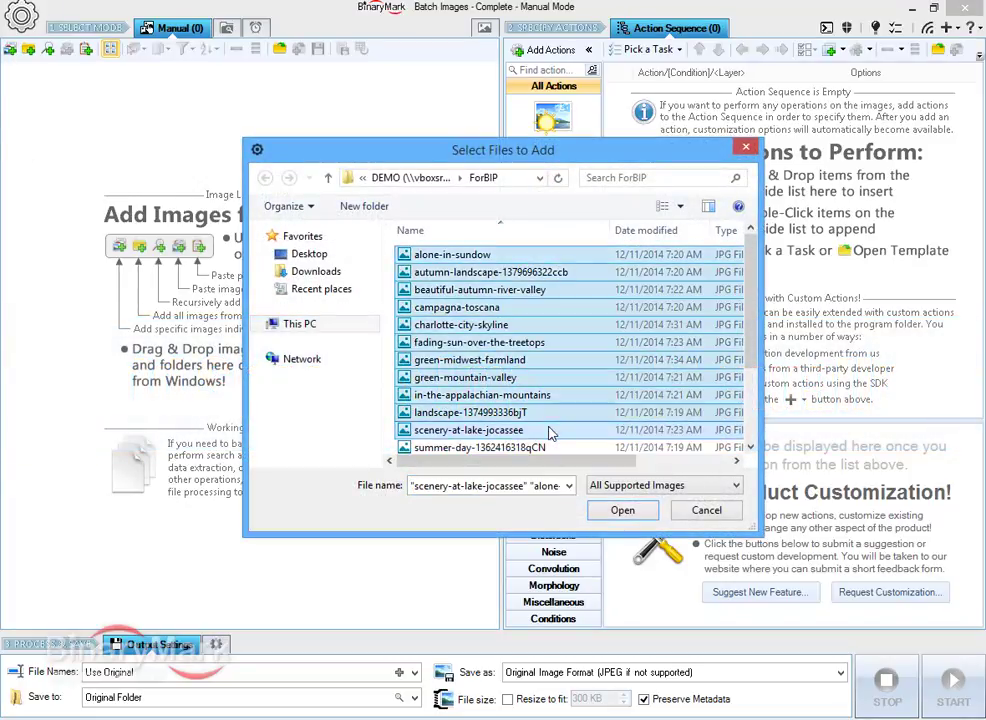
left_click(636, 514)
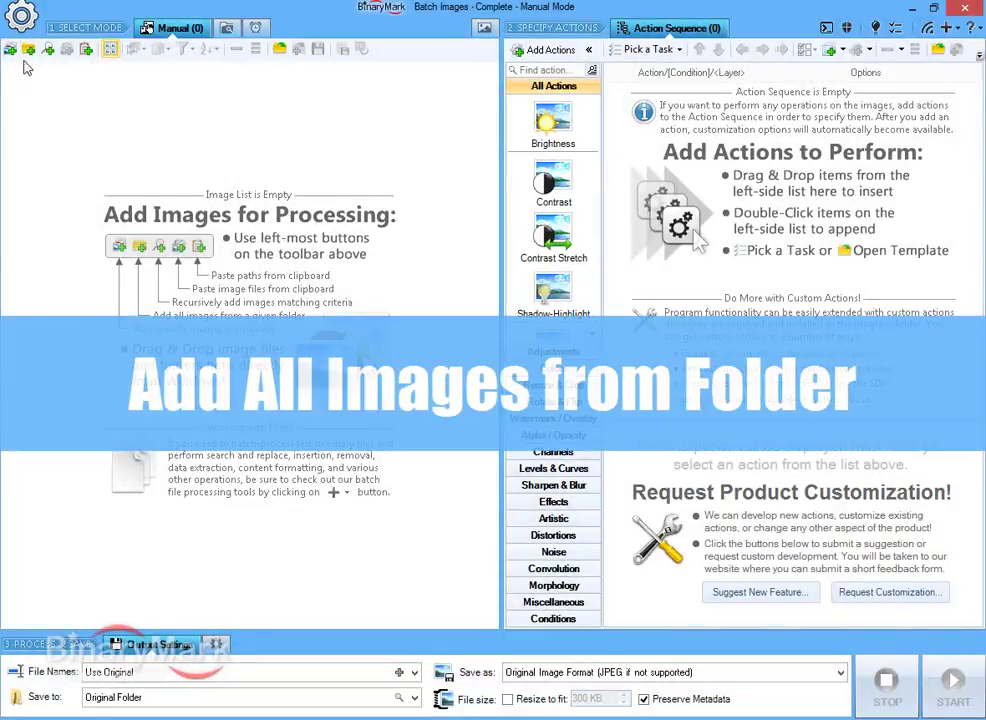
left_click(28, 49)
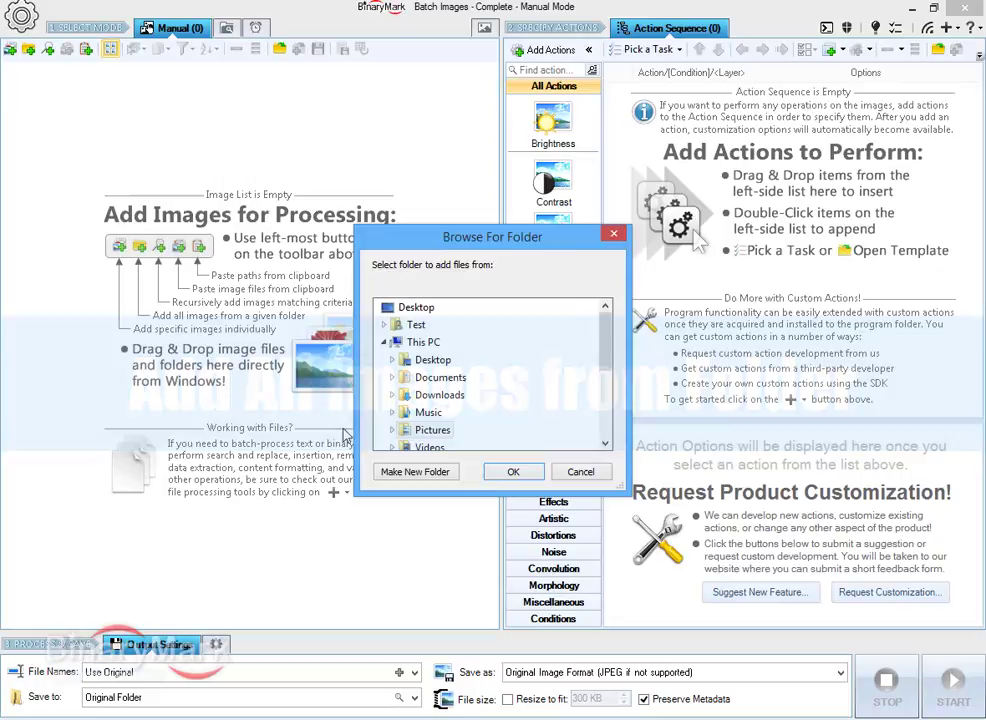
left_click(517, 476)
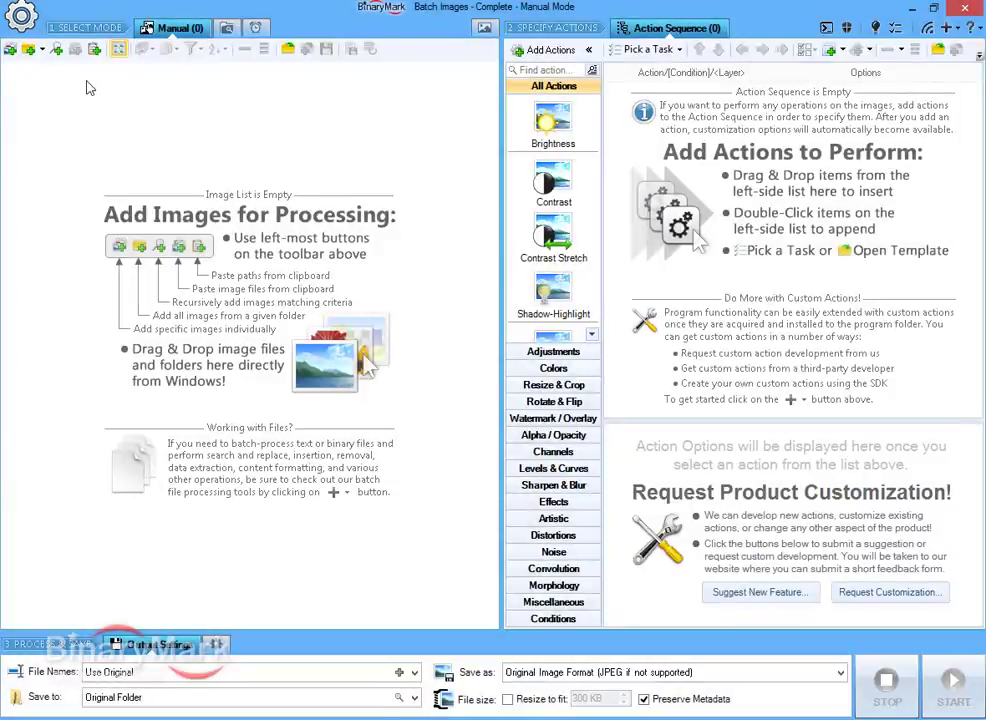
Step: Add images matching search criteria, scanning all subfolders of the start folder
left_click(57, 50)
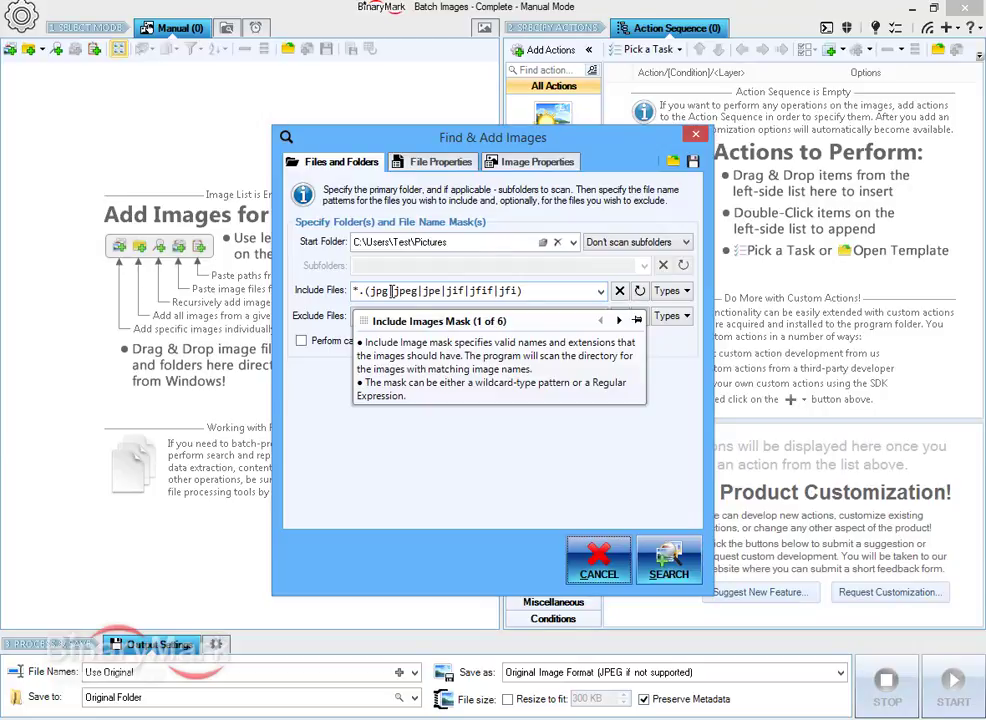
left_click(433, 163)
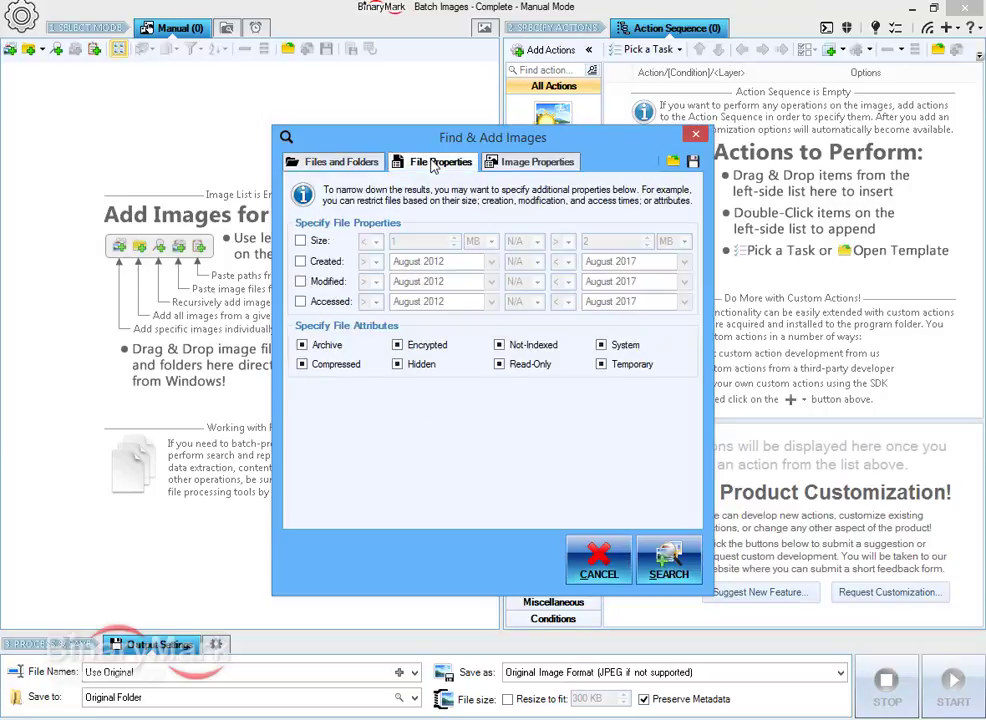
left_click(512, 164)
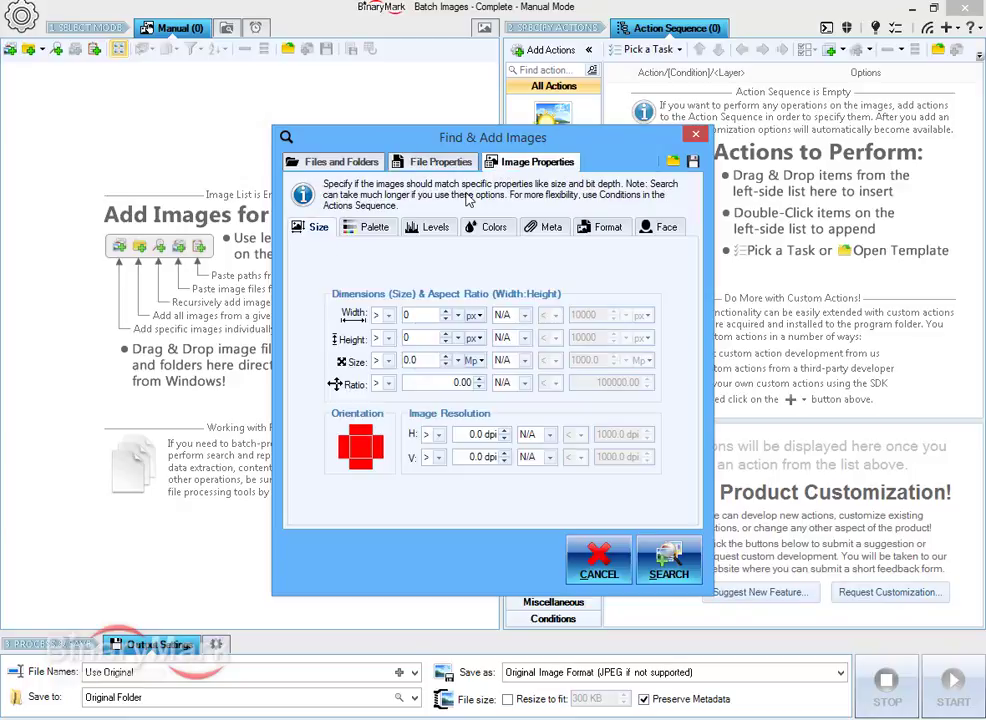
left_click(337, 164)
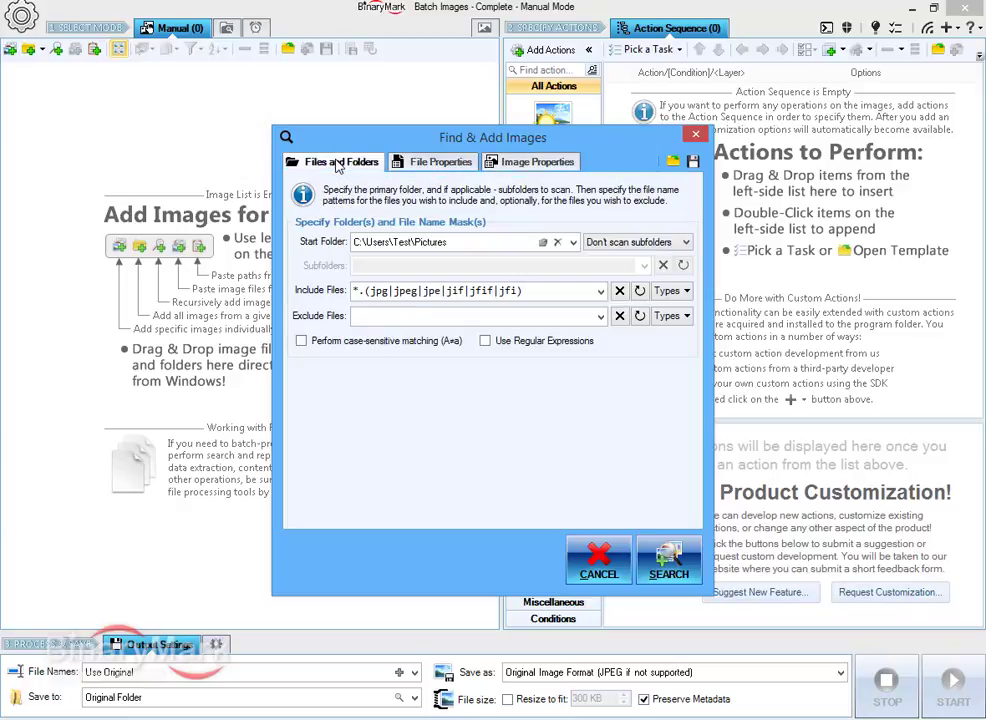
left_click(680, 242)
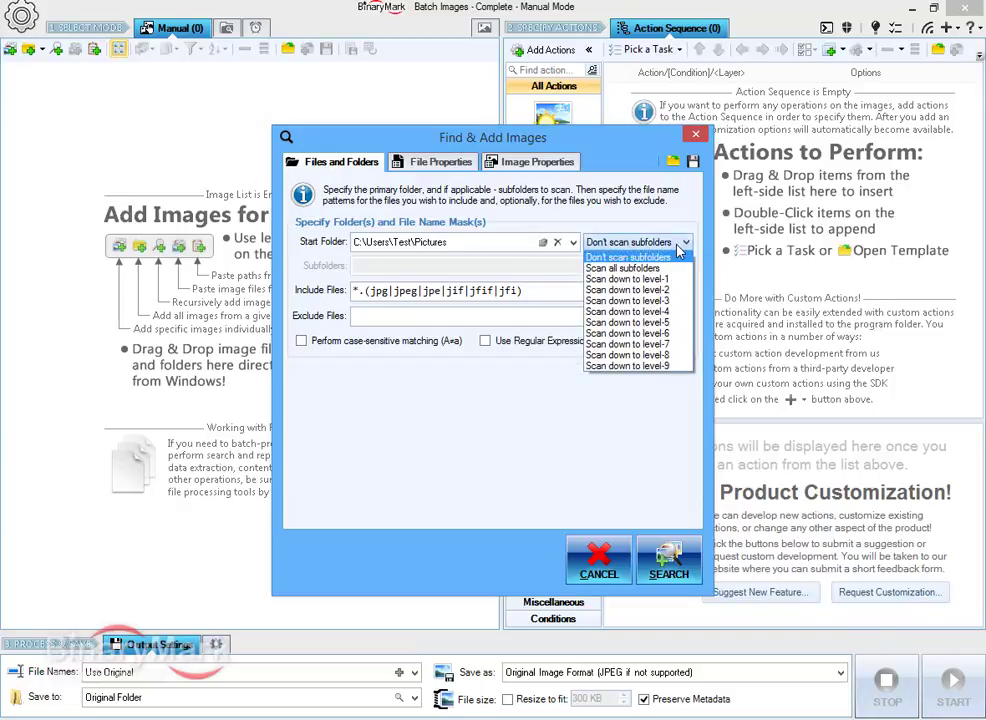
left_click(640, 268)
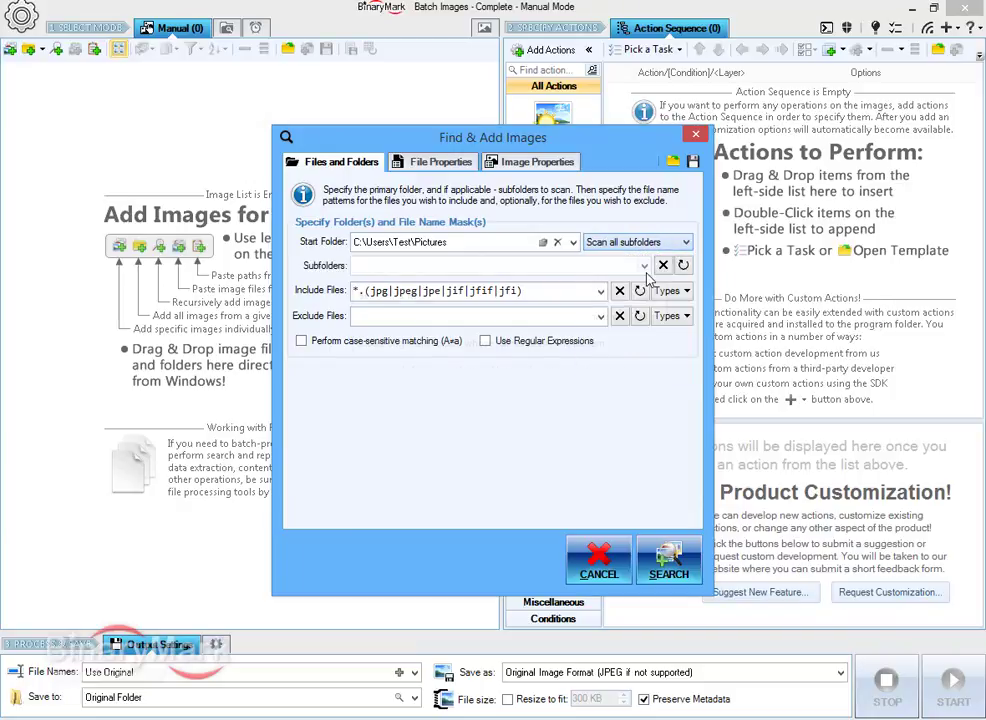
left_click(660, 568)
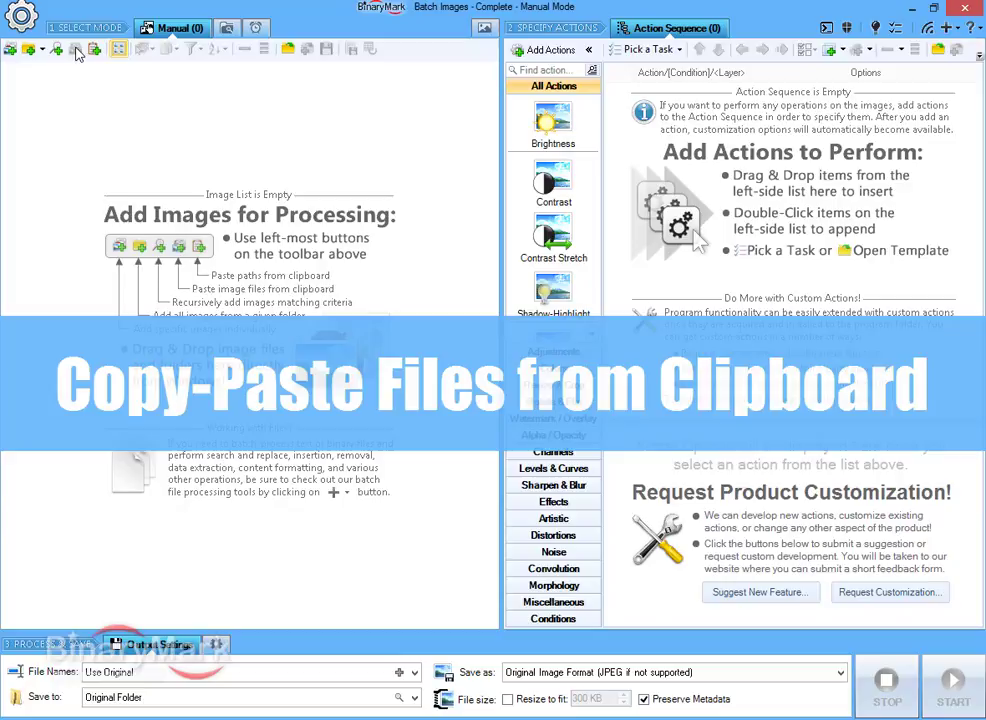
Step: Copy eight landscape photo thumbnails from the Pictures folder in File Explorer
key("alt+Tab")
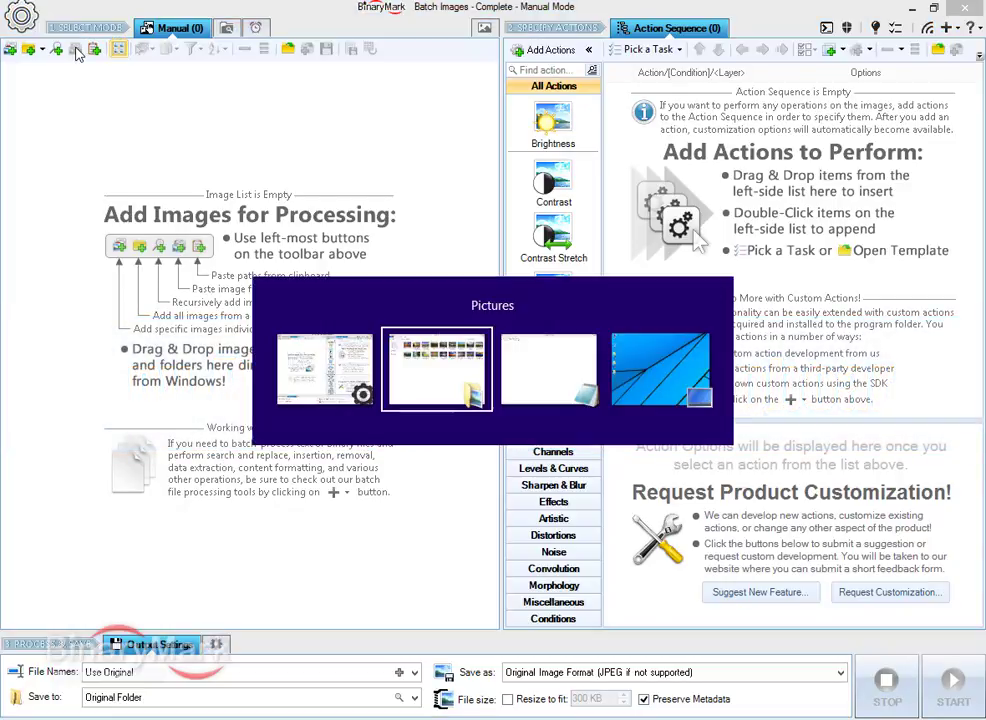
left_click_drag(623, 316, 350, 137)
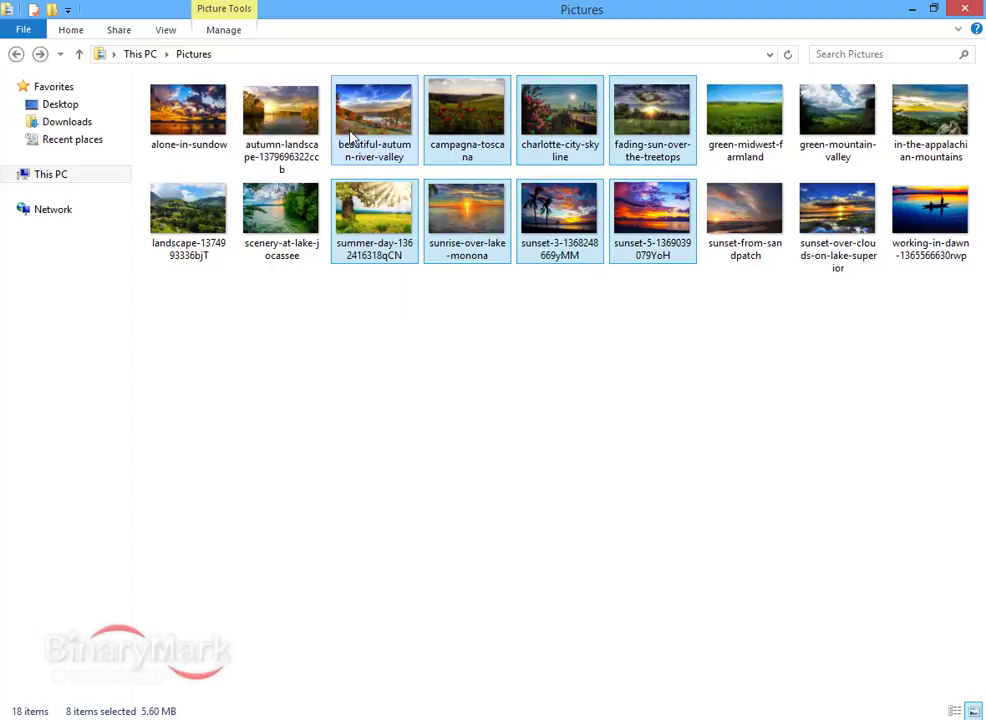
right_click(362, 137)
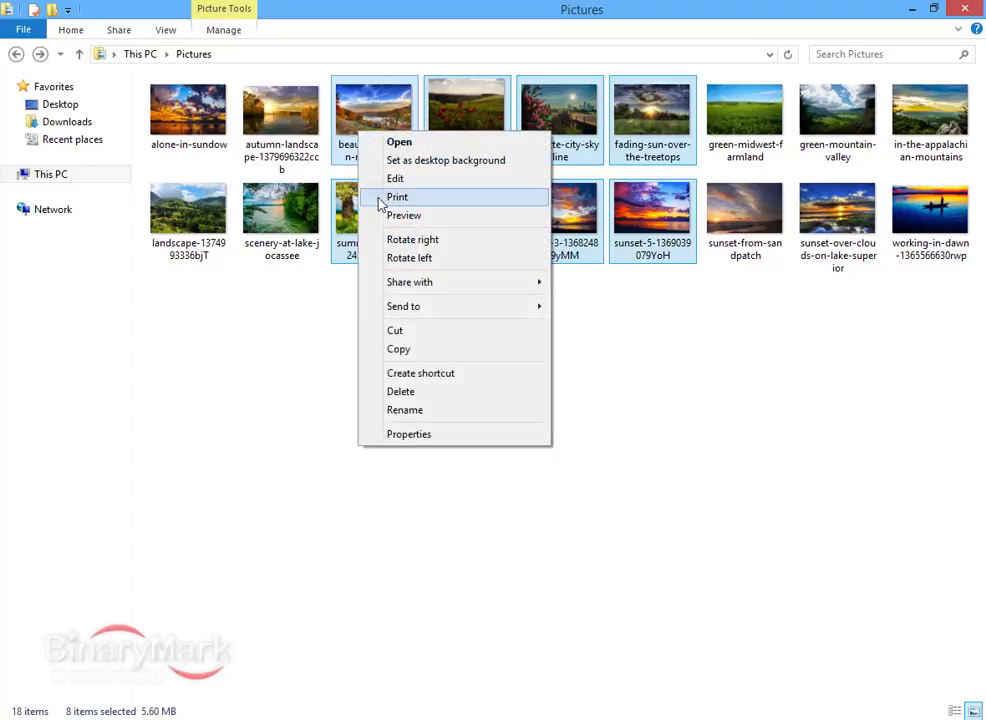
left_click(433, 350)
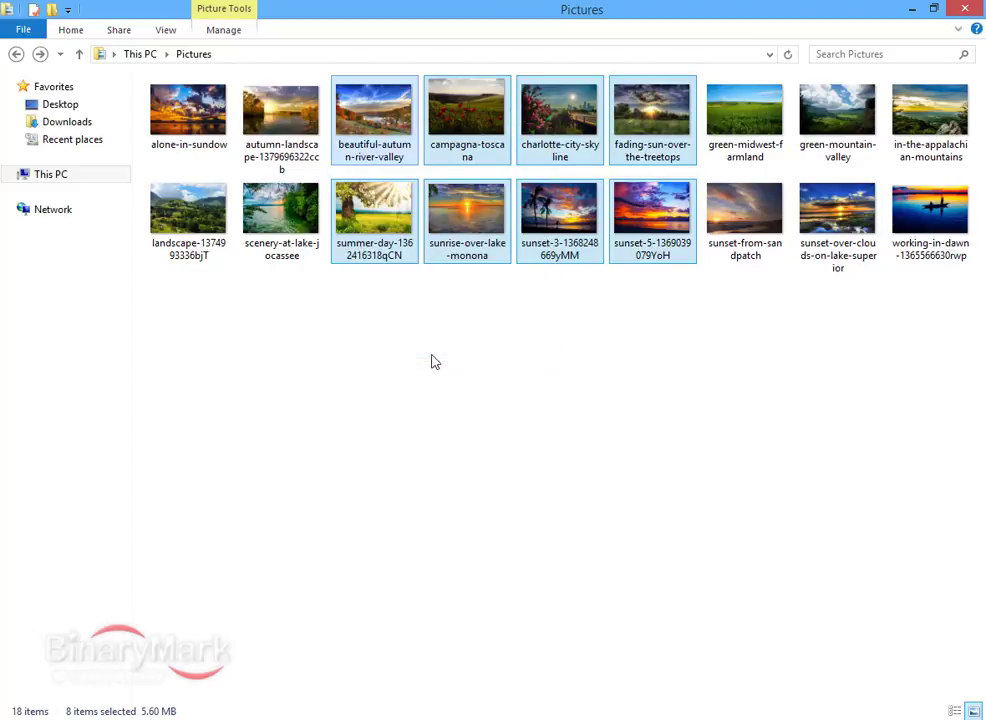
key("alt+Tab")
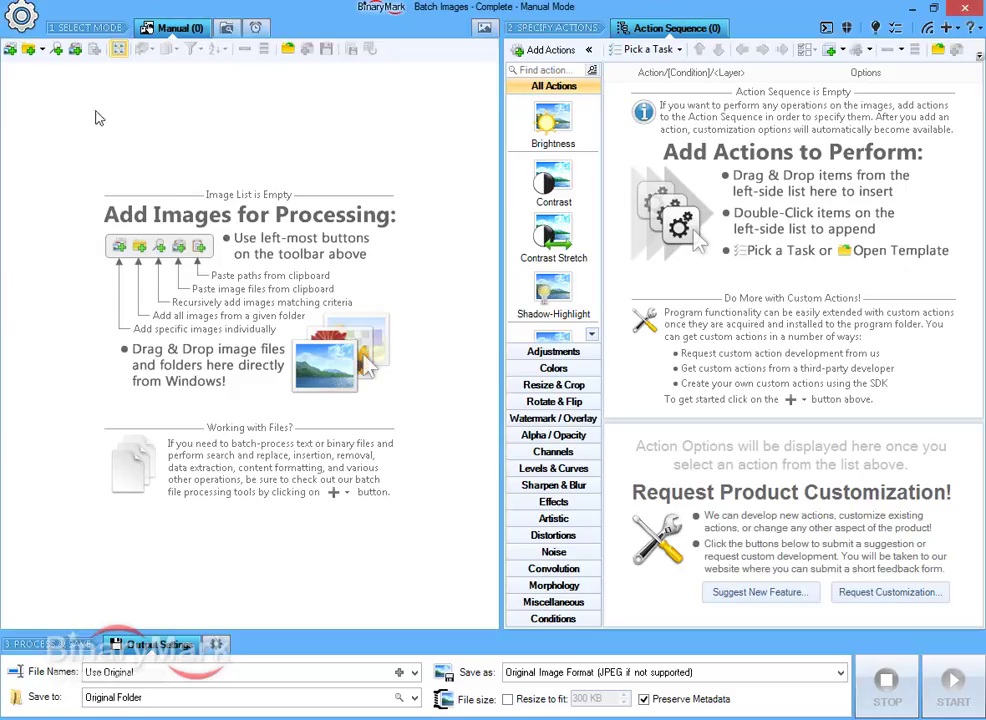
Step: Paste the copied photos into the image list, then copy both wildcard path lines from Notepad
left_click(75, 49)
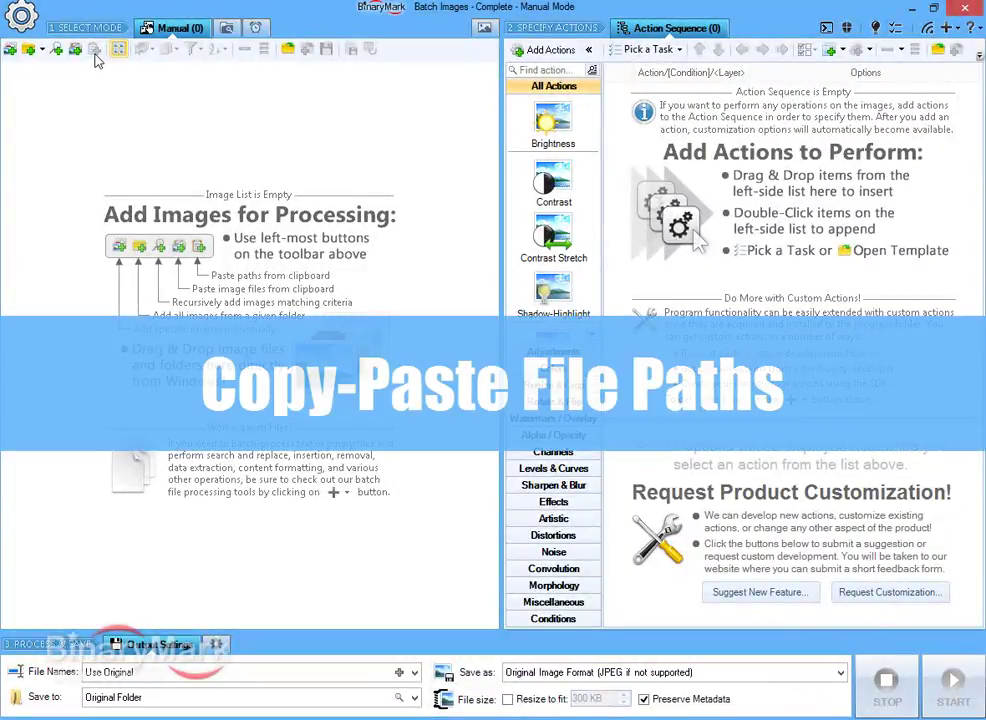
key("alt+Tab")
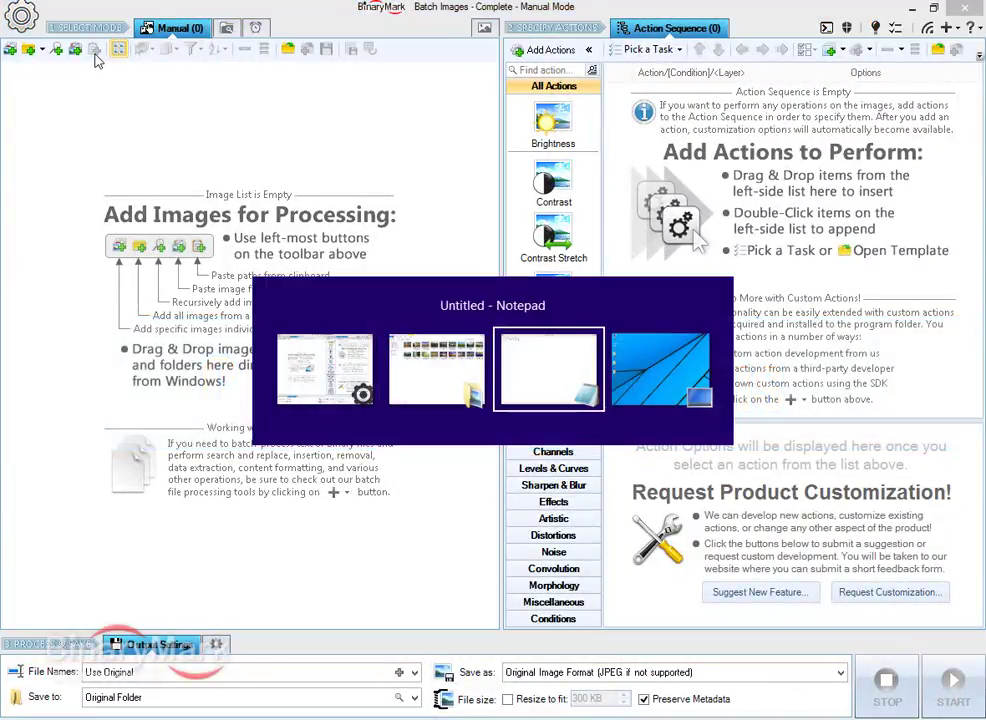
left_click_drag(256, 63, 5, 45)
right_click(35, 57)
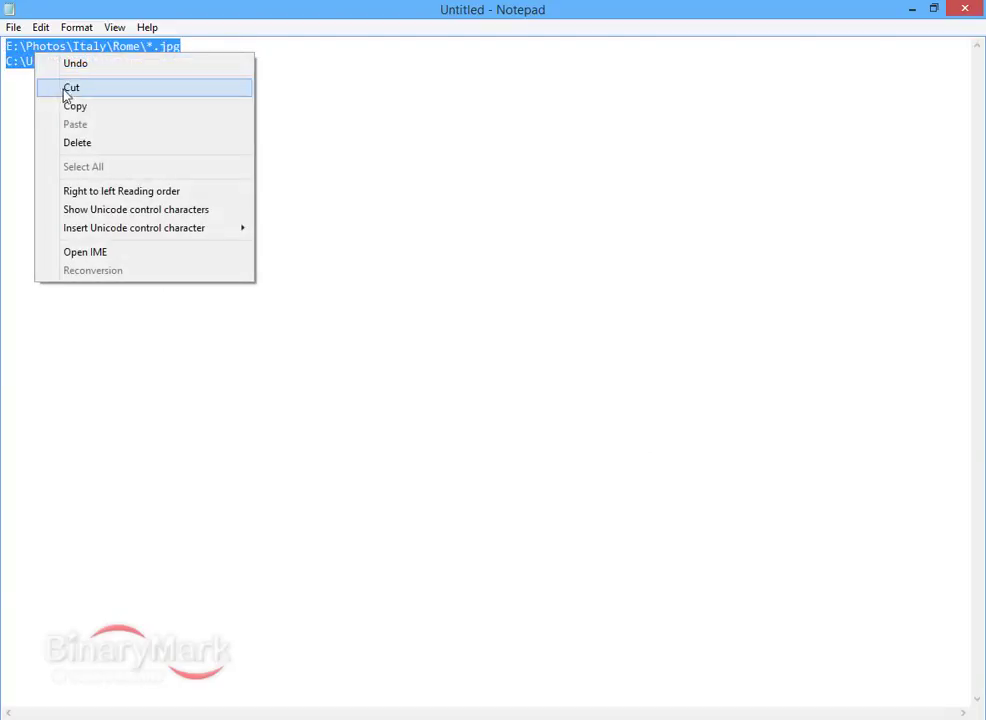
left_click(74, 106)
key("alt+Tab")
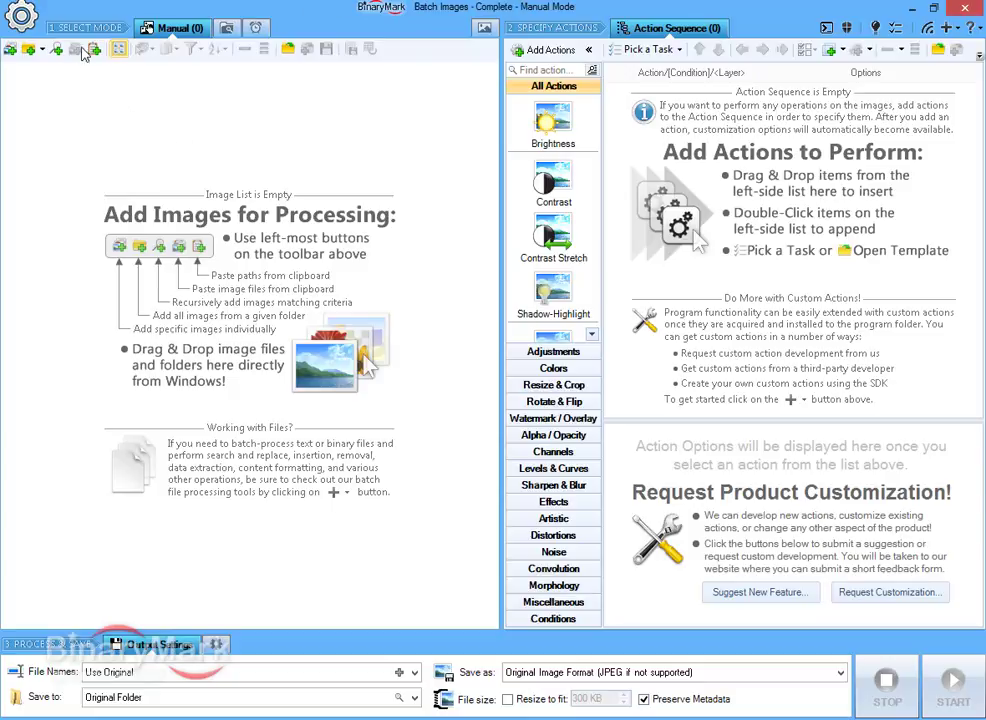
Step: Load the 26 images from the copied paths, then drag the landscape photos in from Pictures
left_click(95, 50)
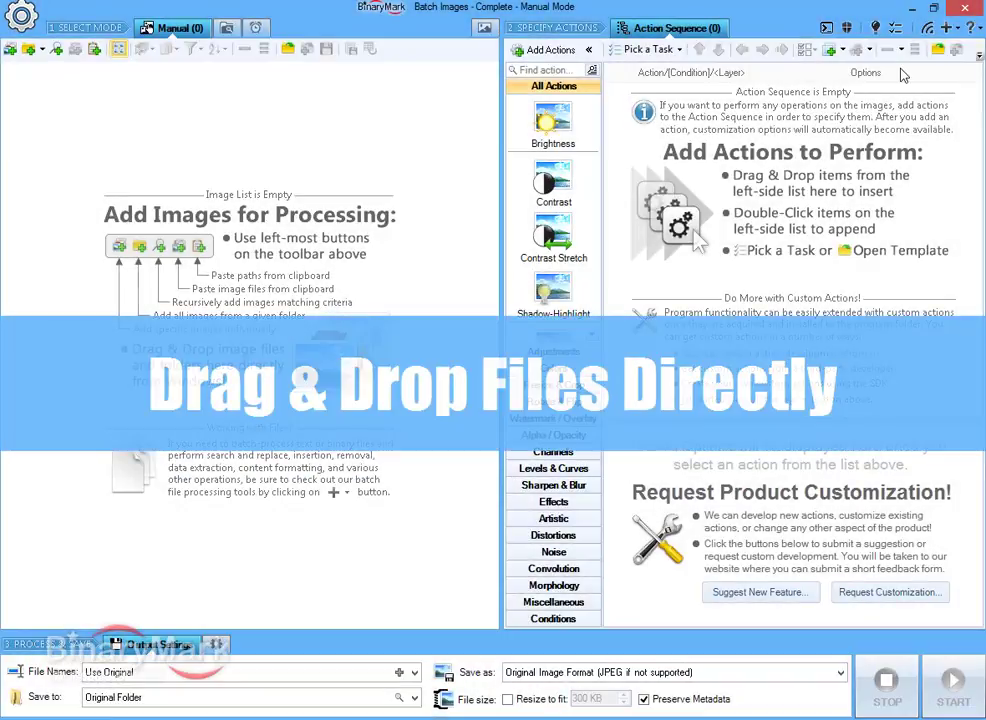
key("alt+Tab")
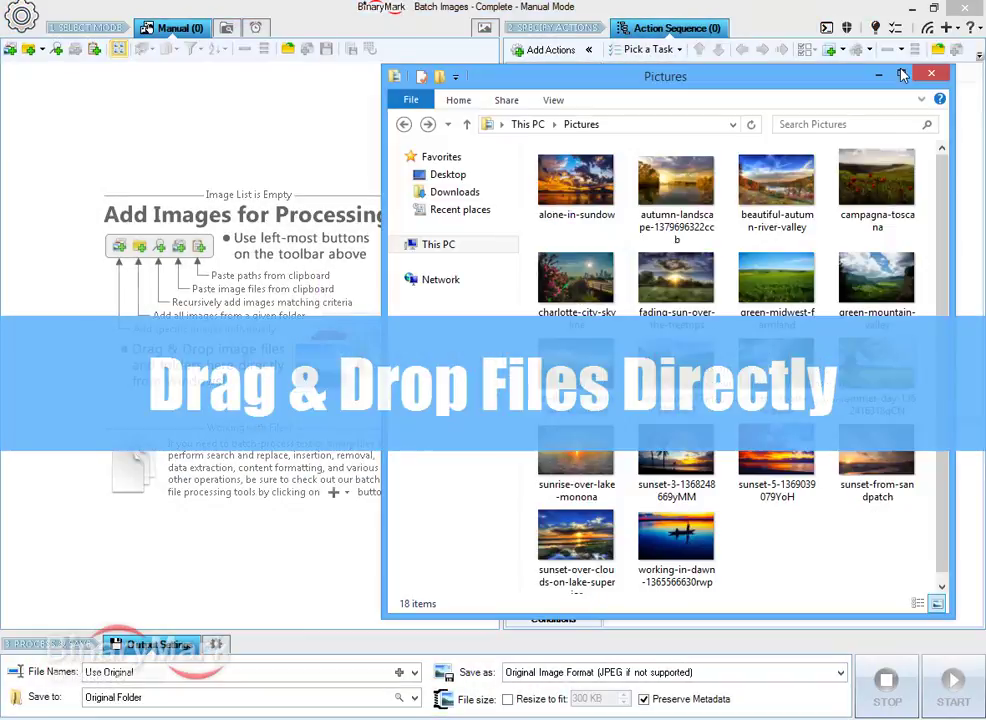
left_click_drag(776, 573, 88, 158)
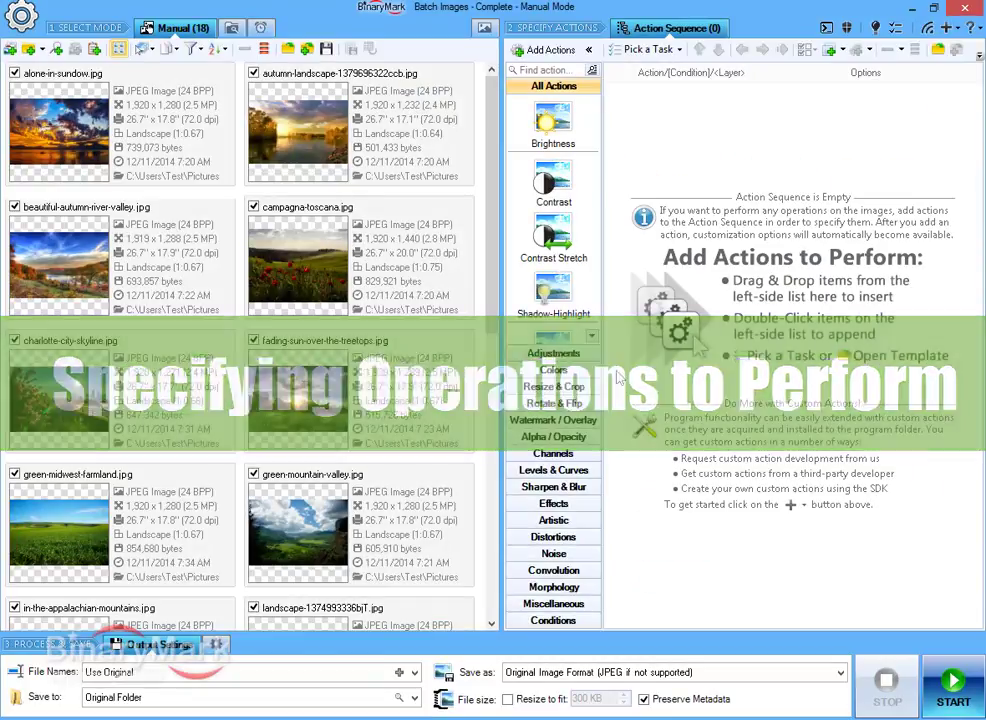
Step: Add Resize to Fit, cropping to 640 x 480 px with Lanczos 8 resampling
left_click(568, 386)
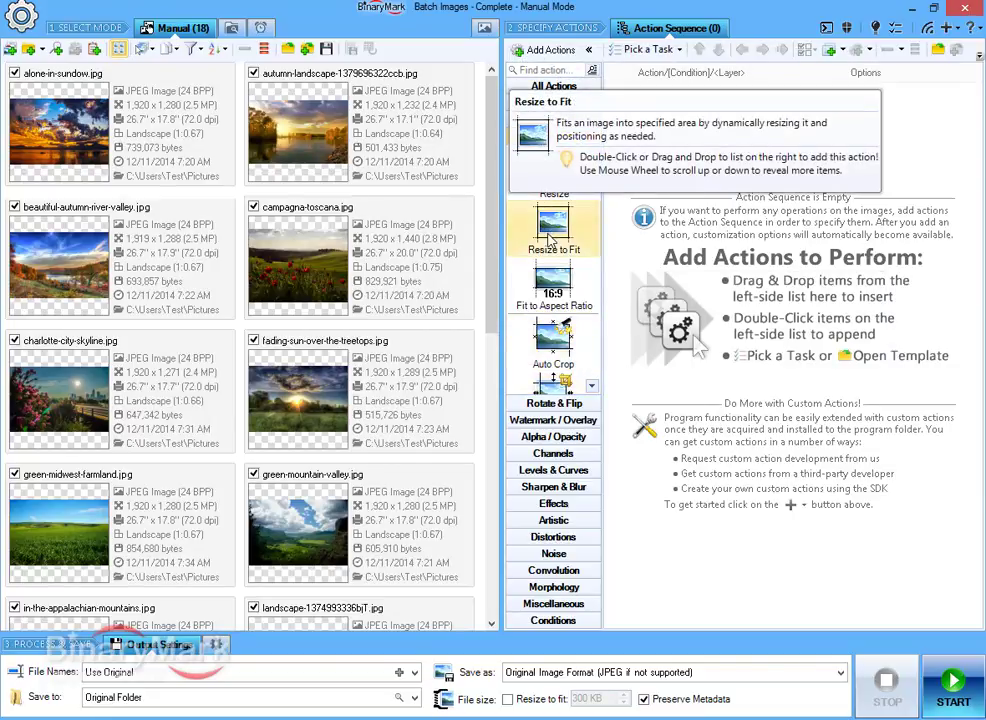
left_click_drag(548, 238, 703, 137)
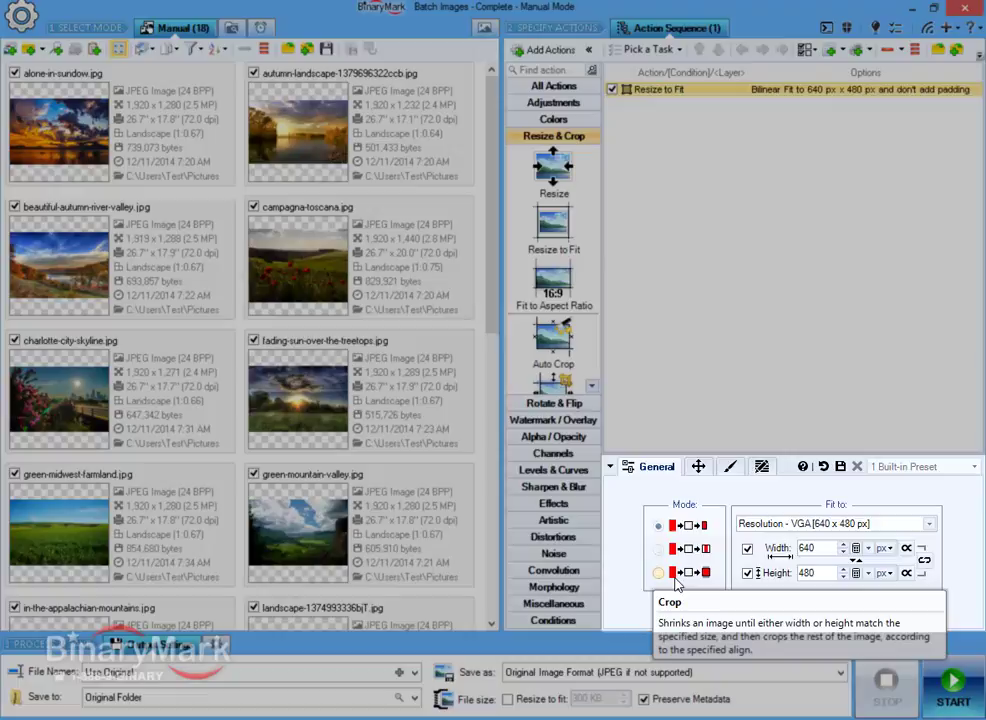
left_click(659, 573)
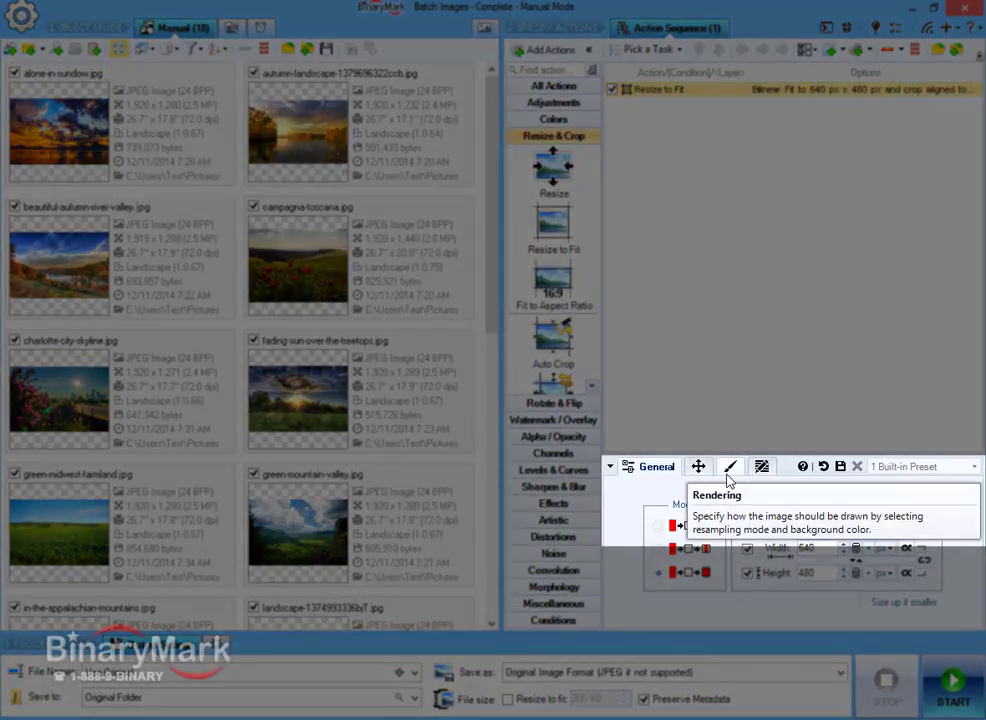
left_click(729, 469)
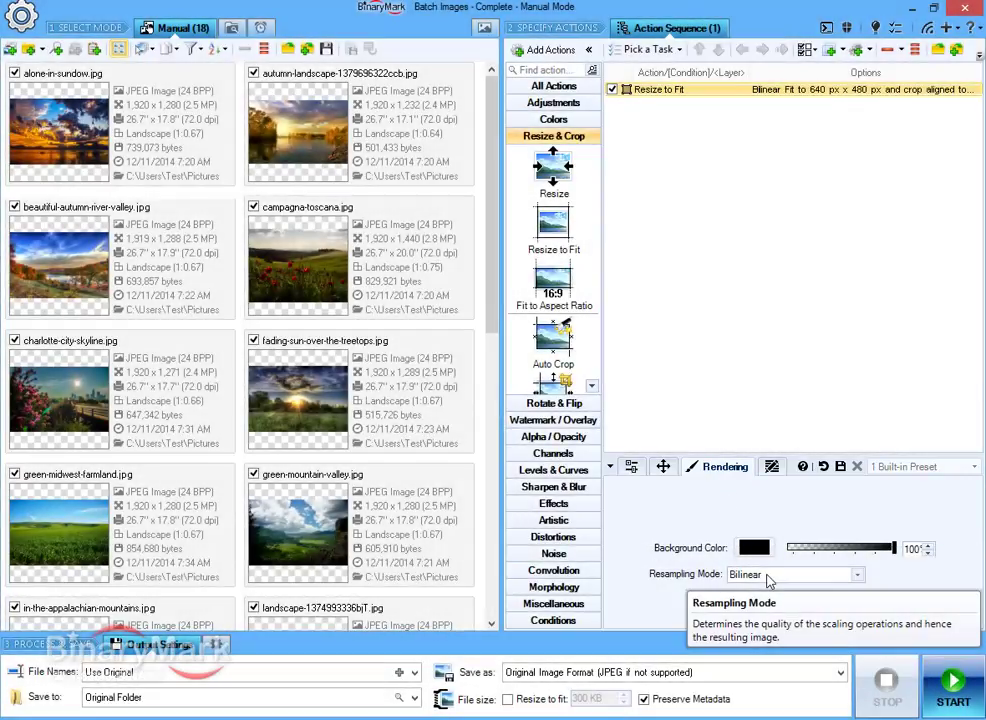
left_click(767, 576)
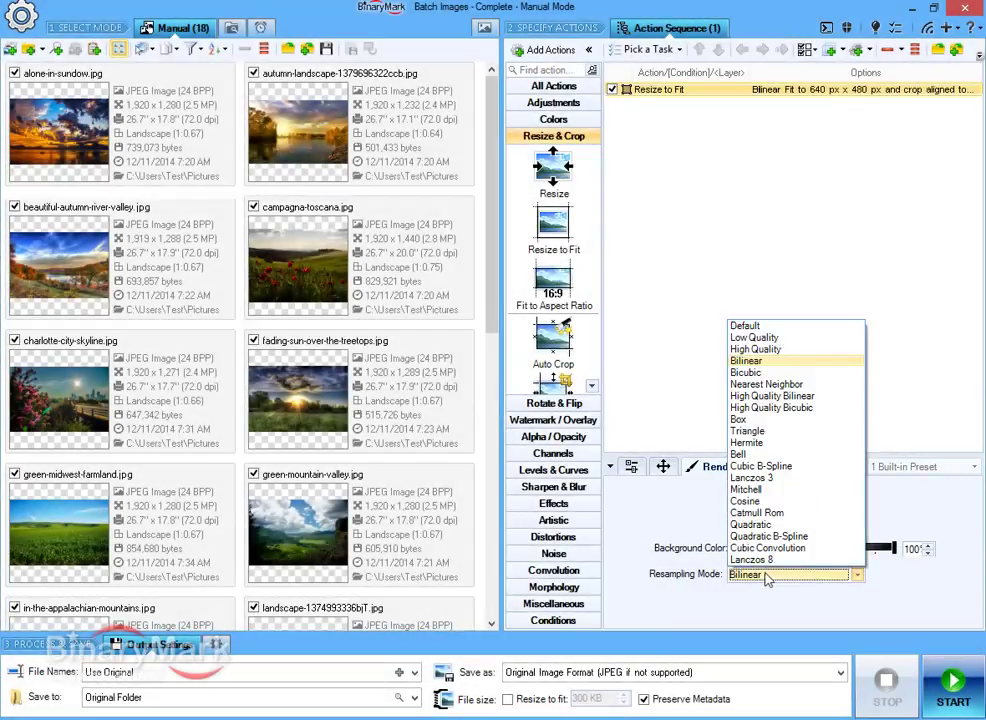
left_click(752, 559)
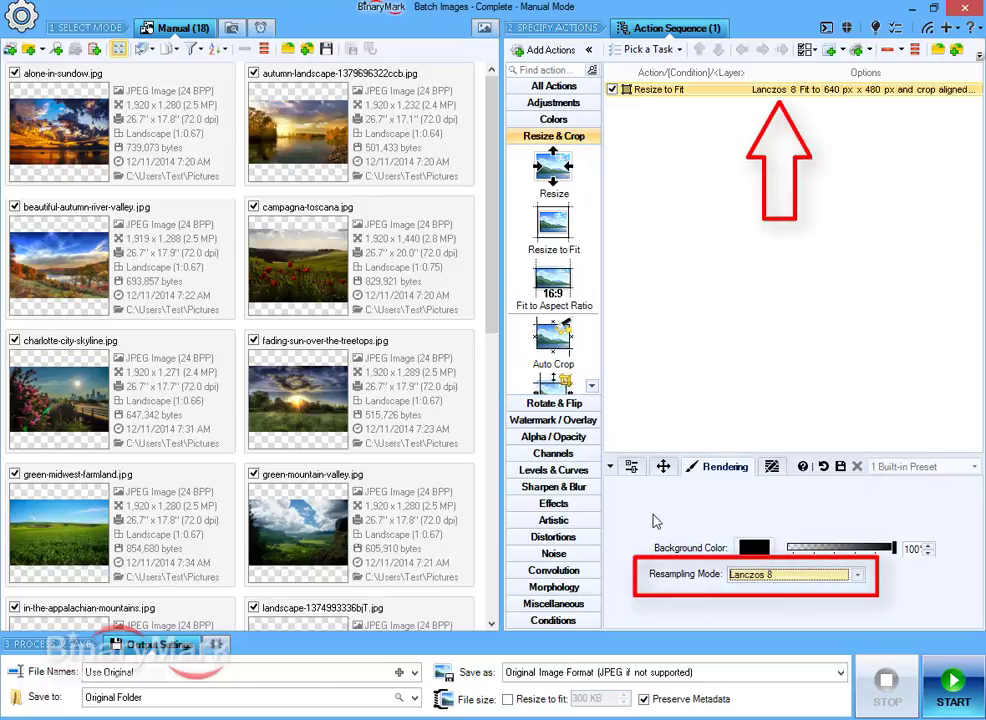
Step: Insert a Contrast action after Resize to Fit and raise it to 29.7%
left_click(565, 103)
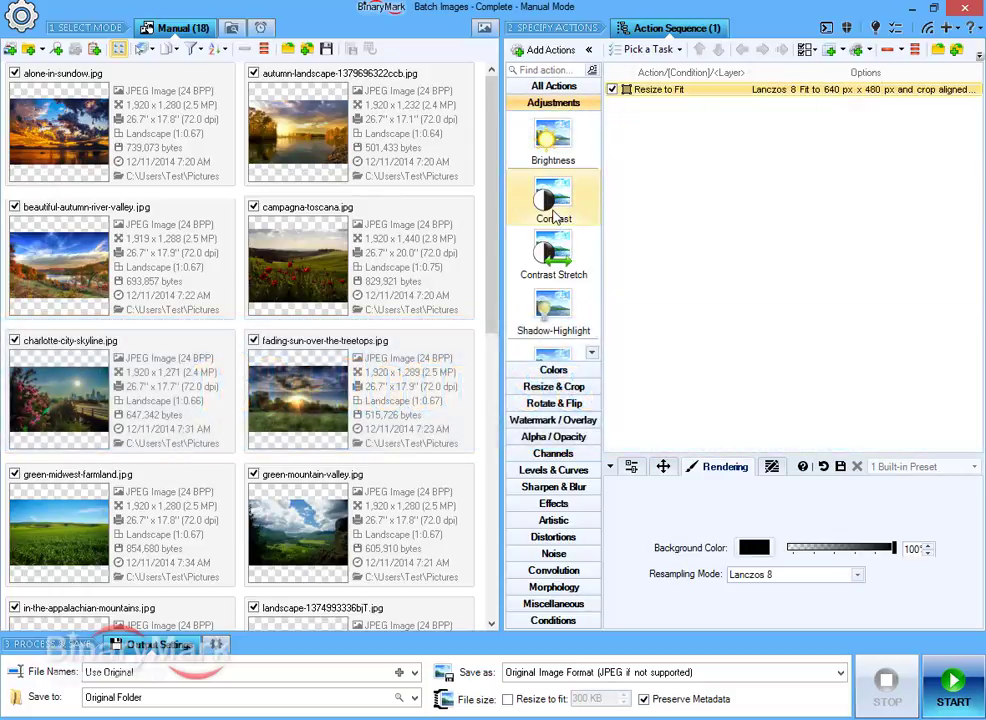
left_click_drag(557, 216, 676, 179)
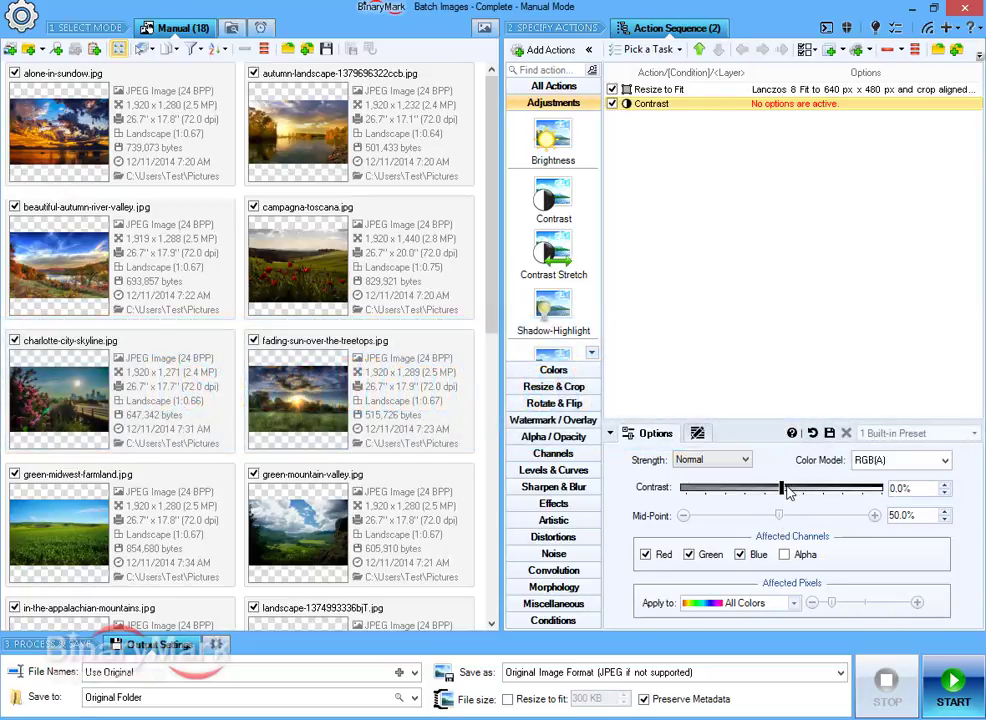
left_click_drag(783, 487, 808, 487)
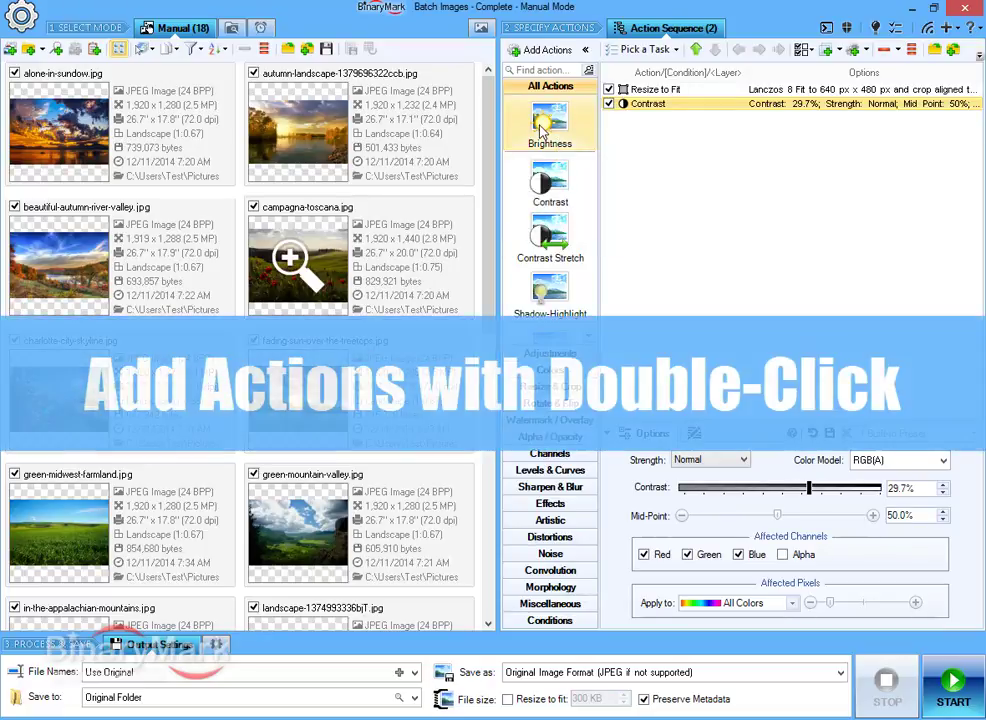
Step: Append Brightness after Contrast, test reordering them, and preview campagna-toscana before and after
double_click(541, 127)
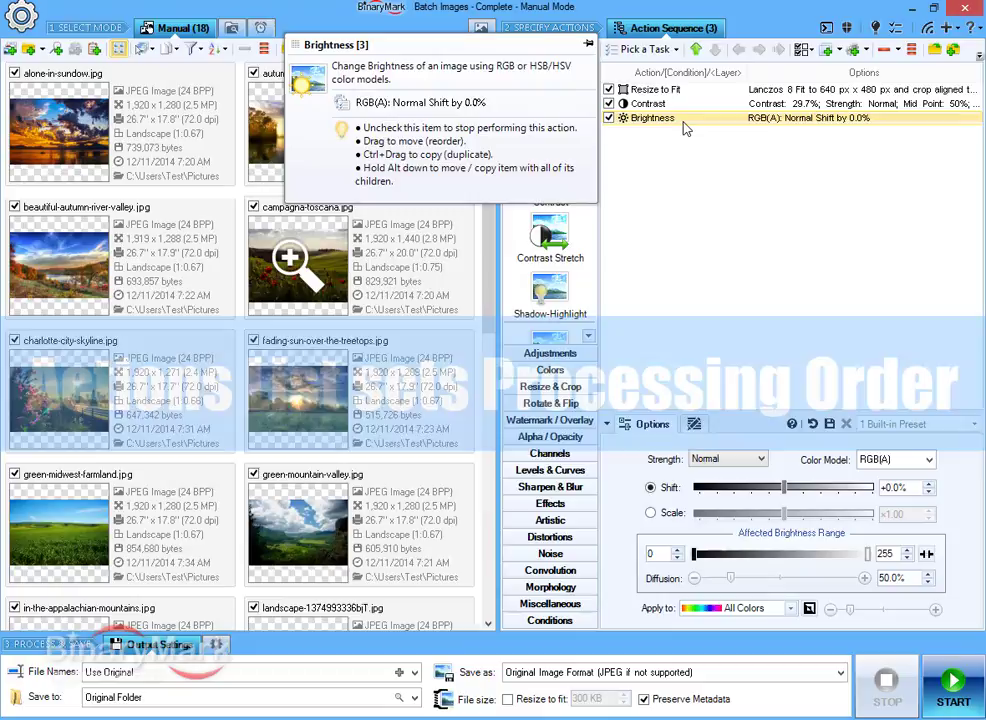
left_click_drag(689, 124, 689, 106)
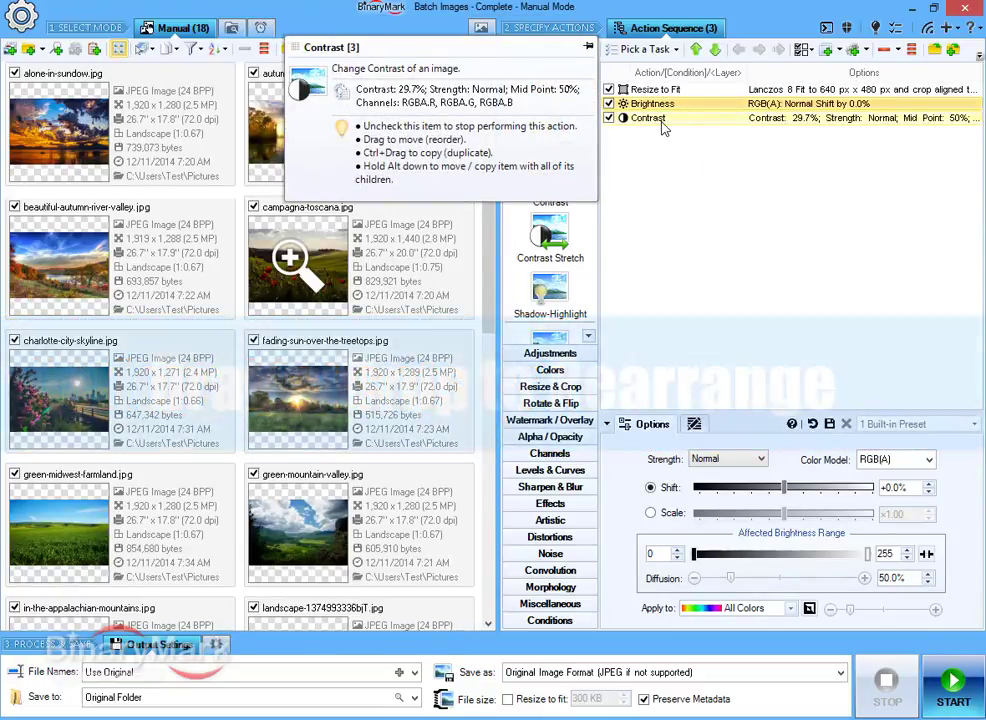
left_click_drag(663, 128, 655, 101)
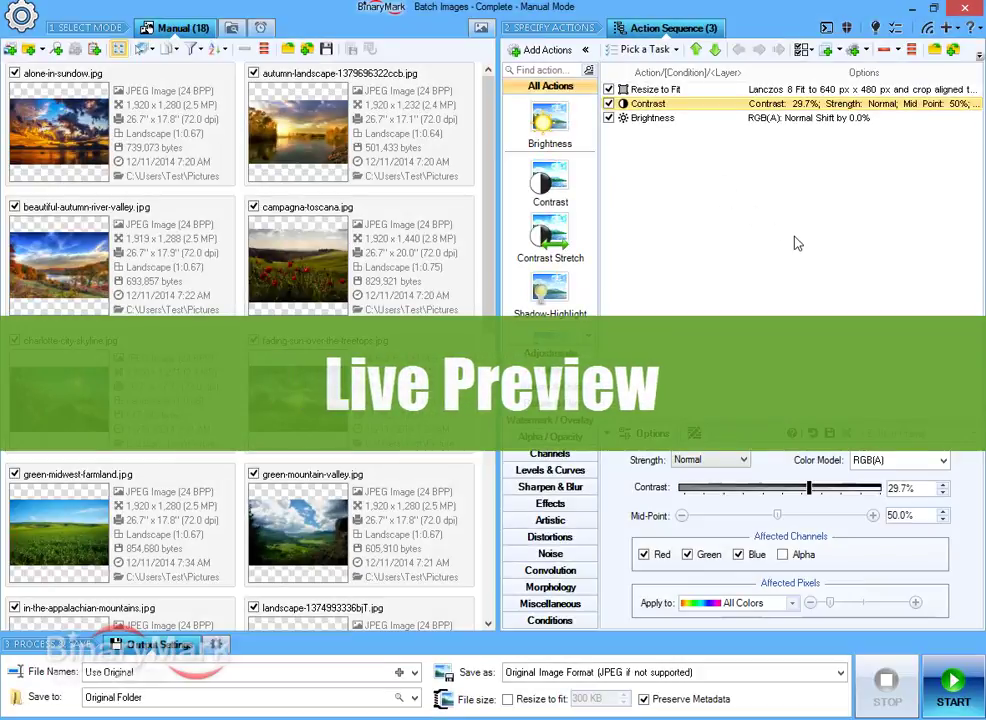
left_click(290, 257)
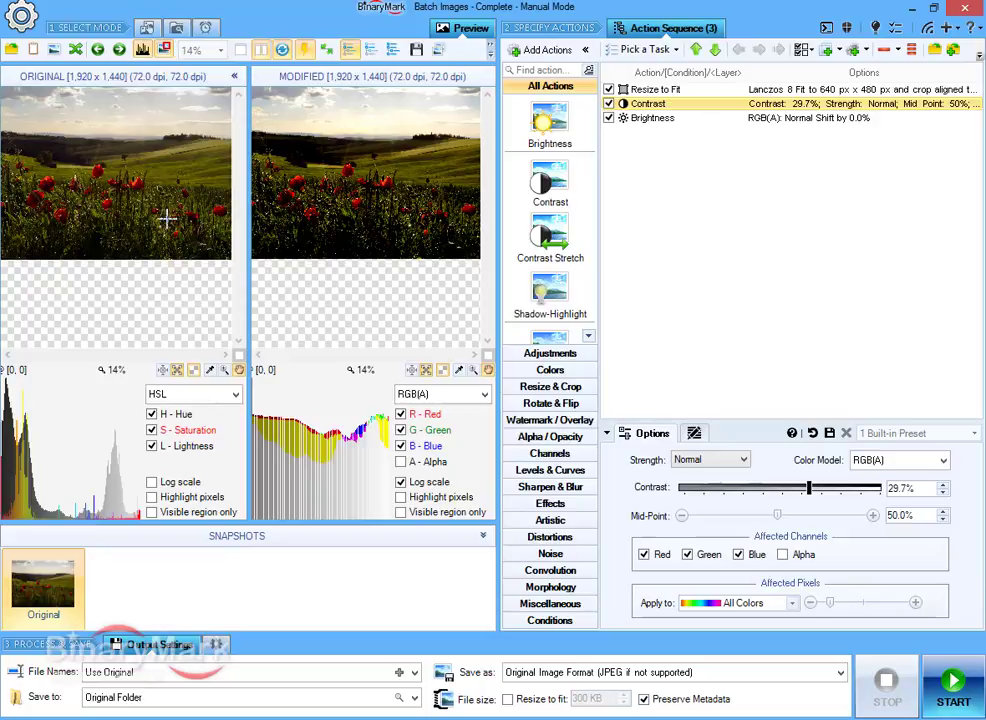
Step: Zoom and pan the synced previews, inspect detail with the loupe, and hide the histograms
scroll(167, 218, "up", 5)
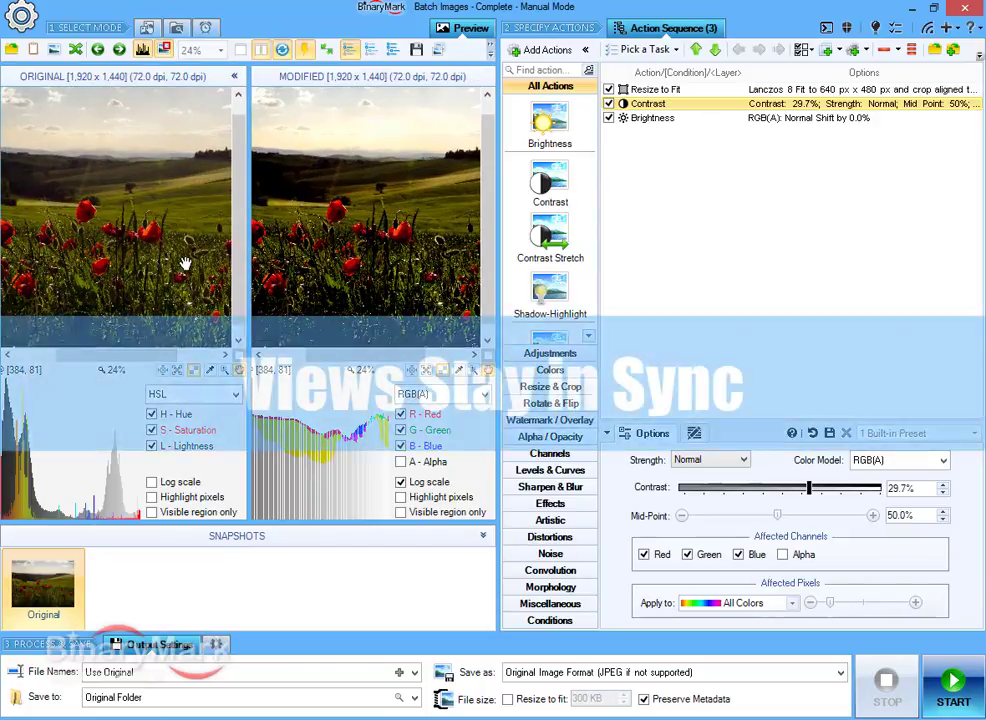
left_click_drag(185, 263, 167, 318)
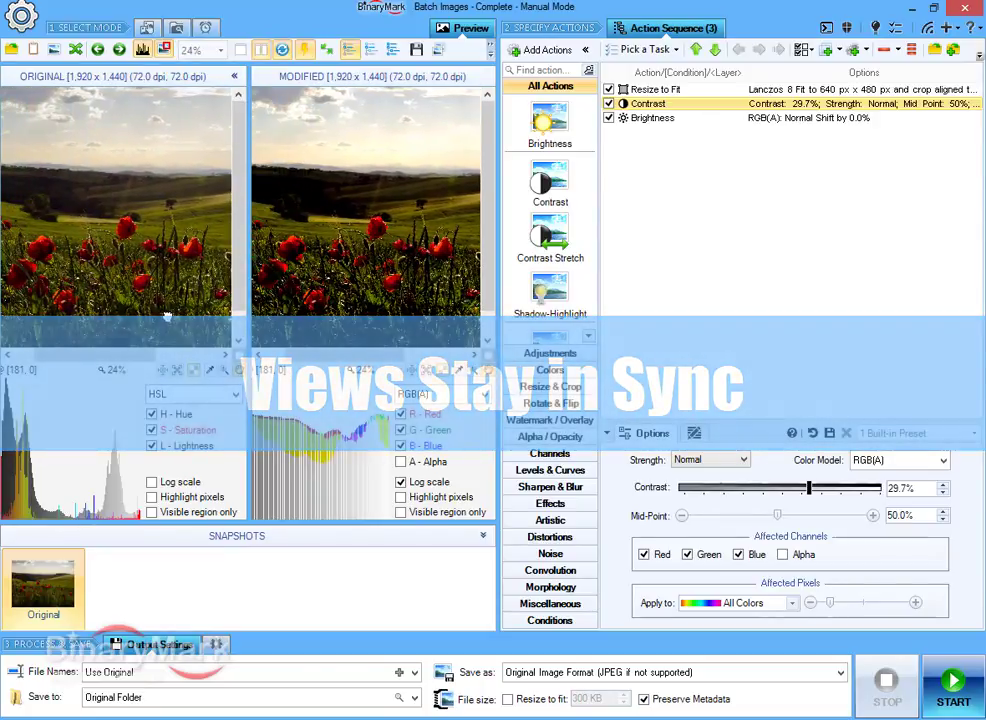
left_click_drag(240, 358, 264, 350)
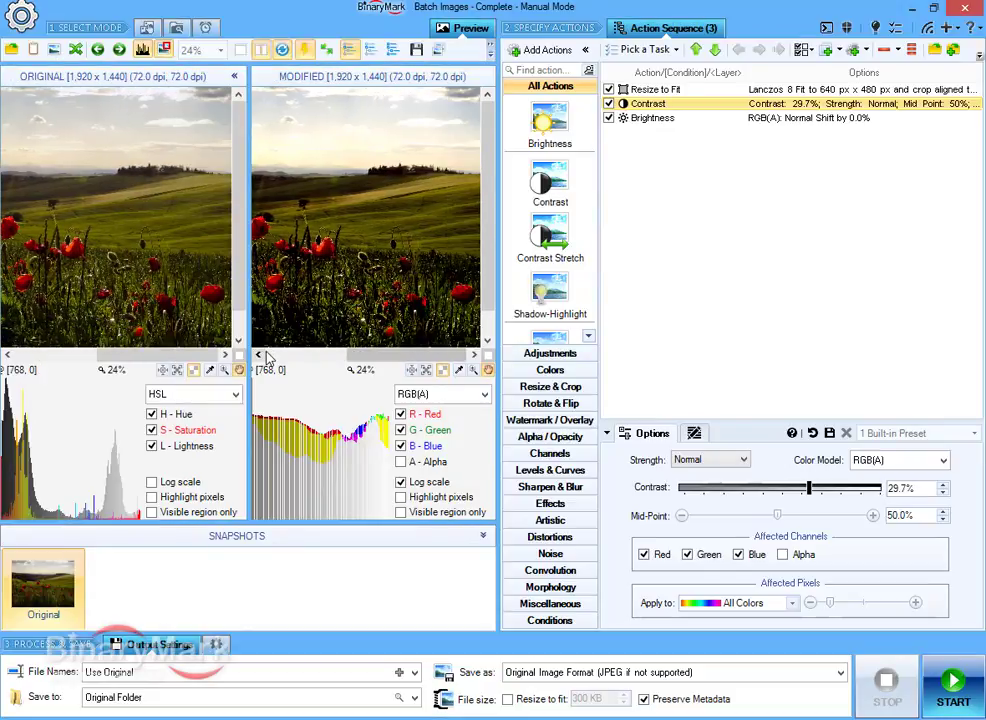
left_click(145, 55)
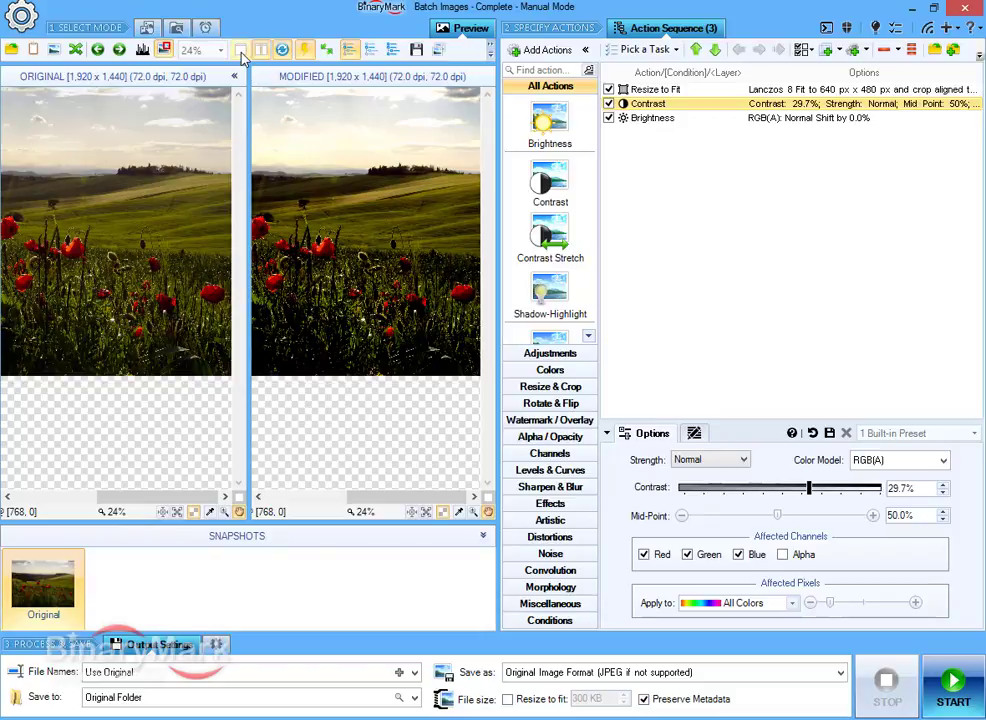
Step: Show only the fitted modified preview, then set Contrast to 66.4% with a 47% mid-point
left_click(241, 52)
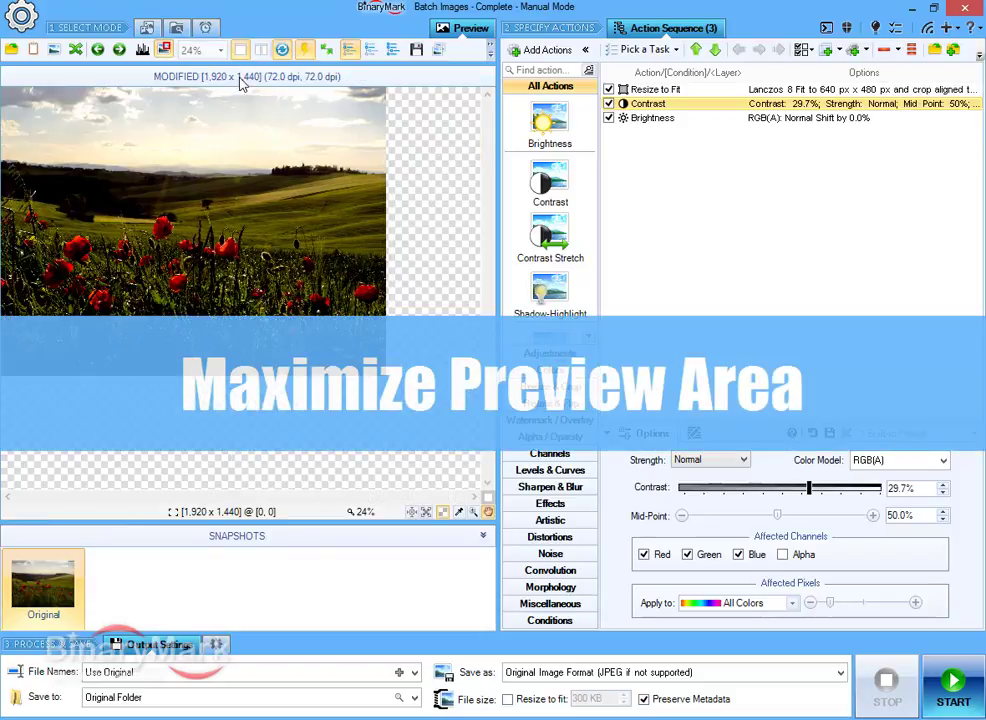
left_click(428, 512)
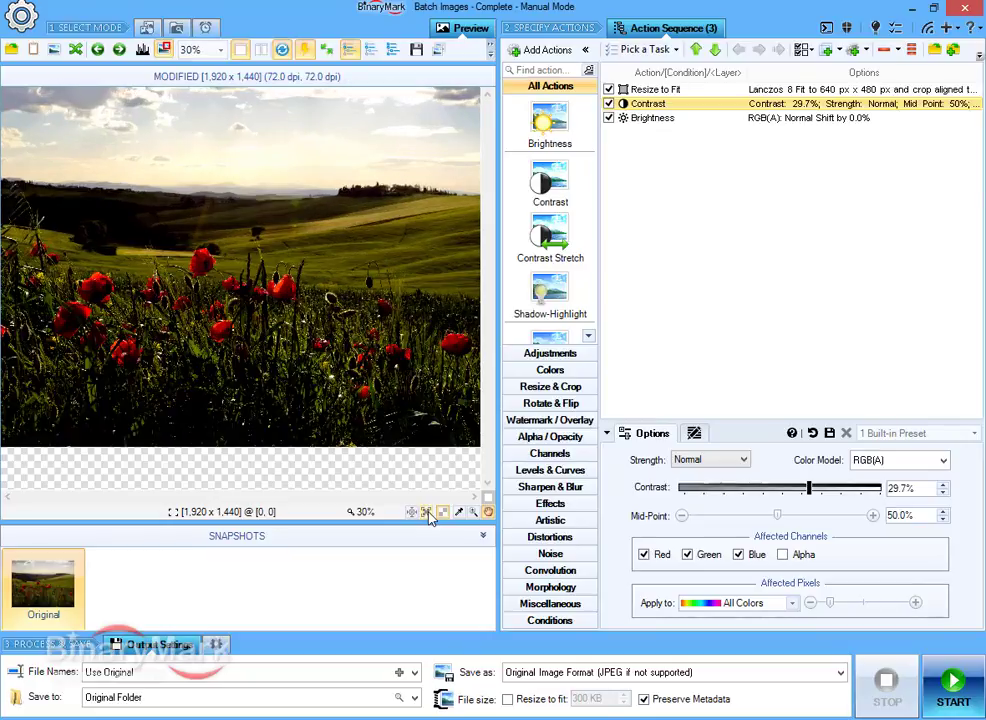
left_click(483, 537)
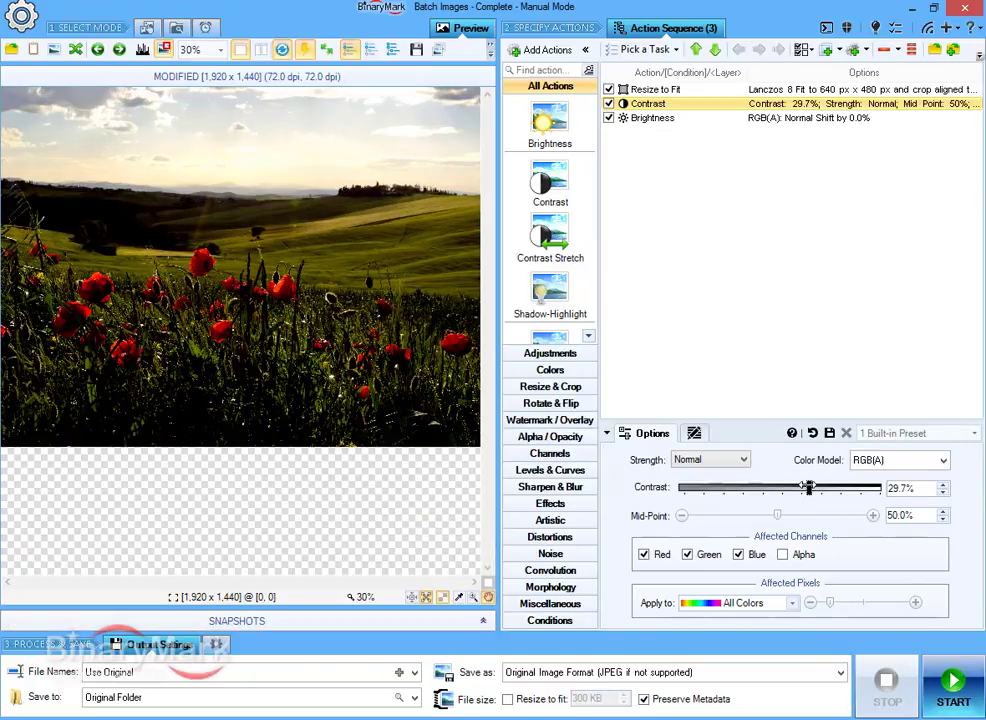
mouse_move(809, 487)
left_mouse_down()
mouse_move(743, 500)
mouse_move(816, 478)
mouse_move(846, 487)
left_mouse_up()
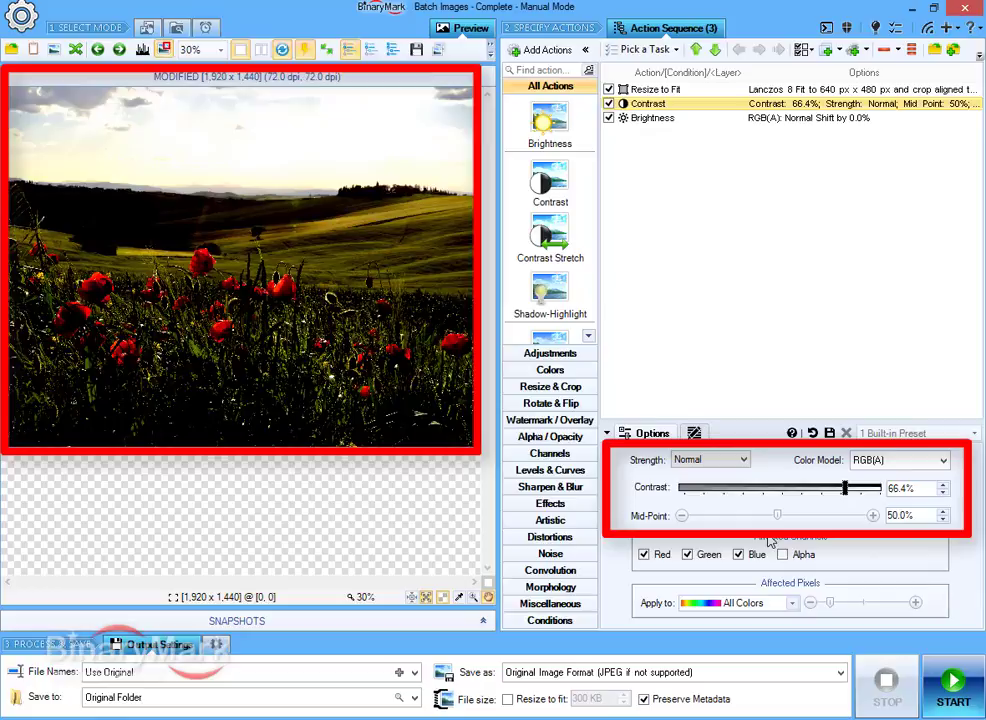
left_click_drag(777, 516, 737, 517)
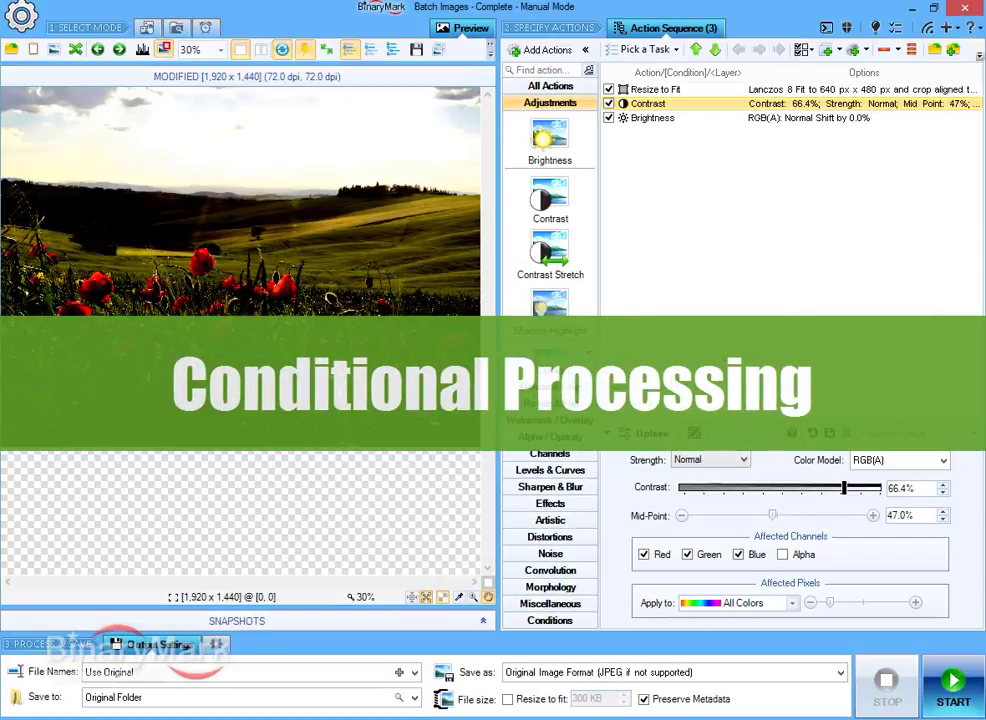
Step: Add an Image Size condition above Contrast requiring width greater than 1000 px
left_click(565, 620)
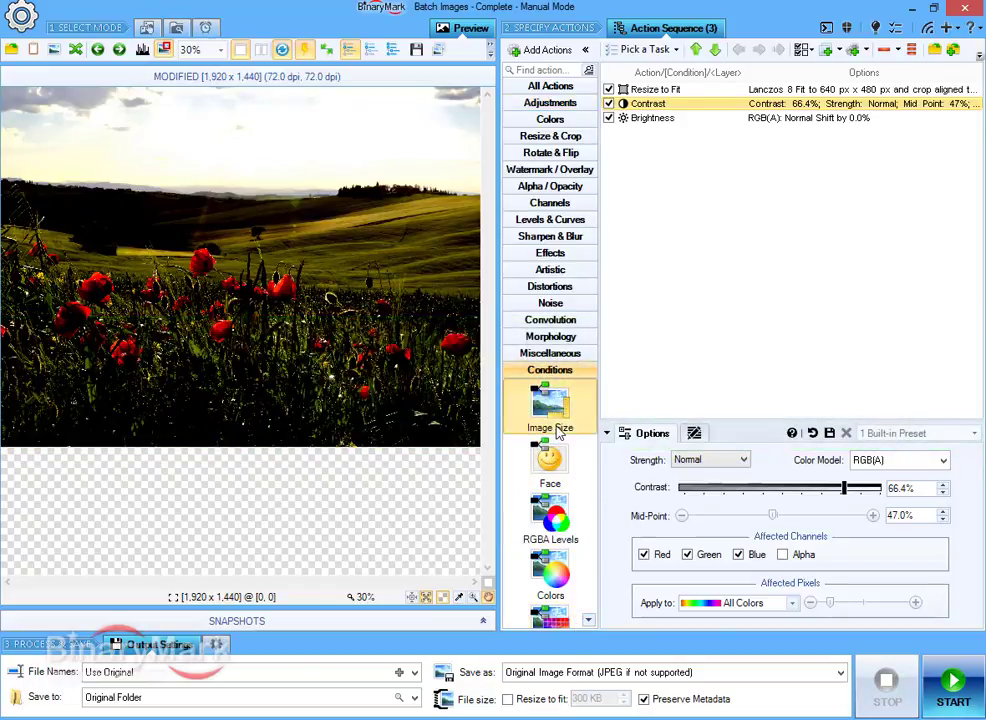
left_click_drag(558, 430, 727, 109)
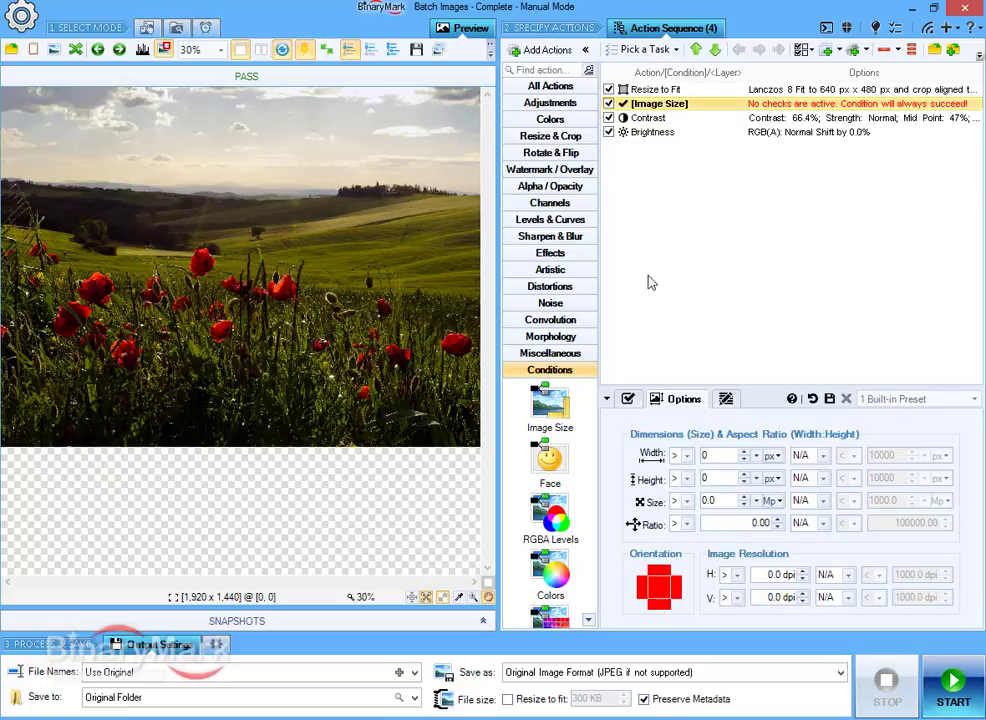
left_click(627, 396)
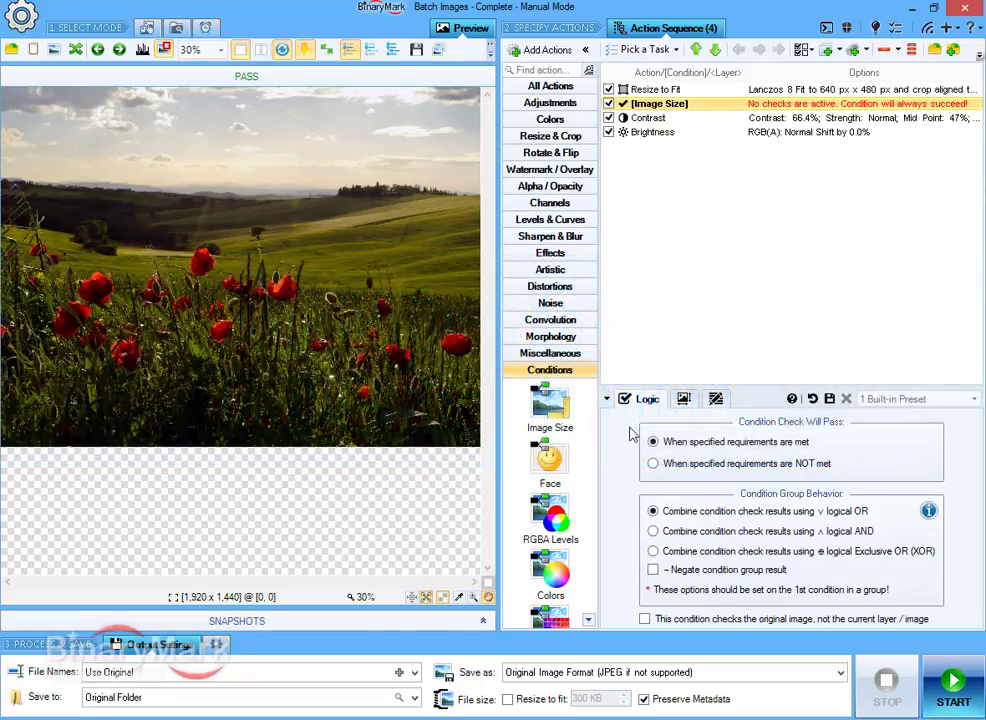
left_click(683, 399)
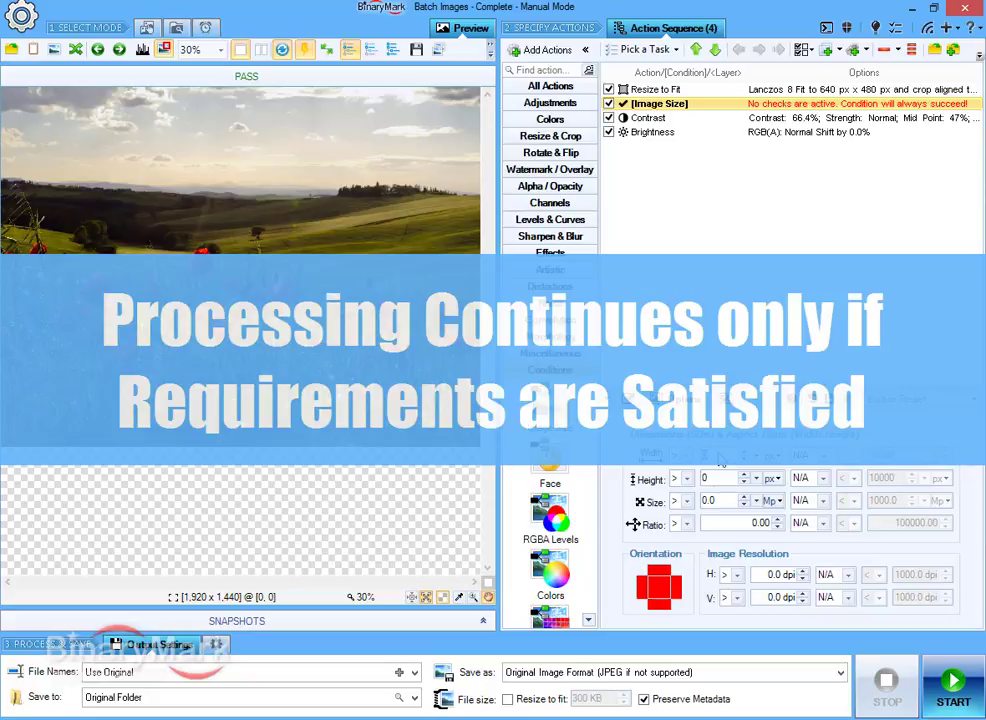
type("1000")
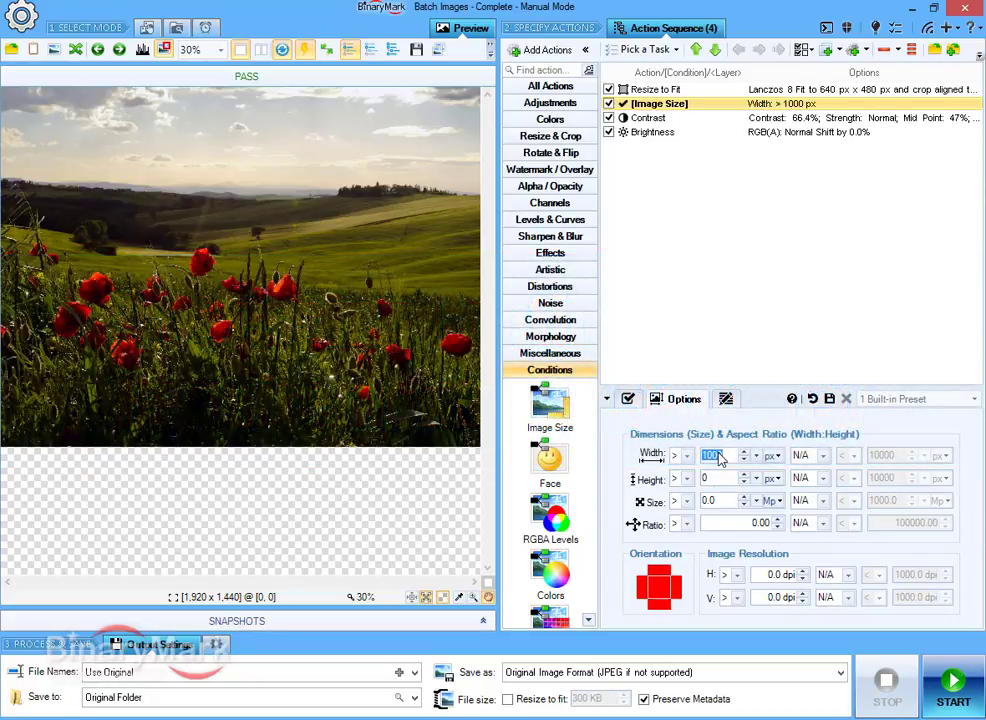
Step: Nest both Contrast and Brightness under the Image Size condition
left_click(728, 118)
left_click(759, 49)
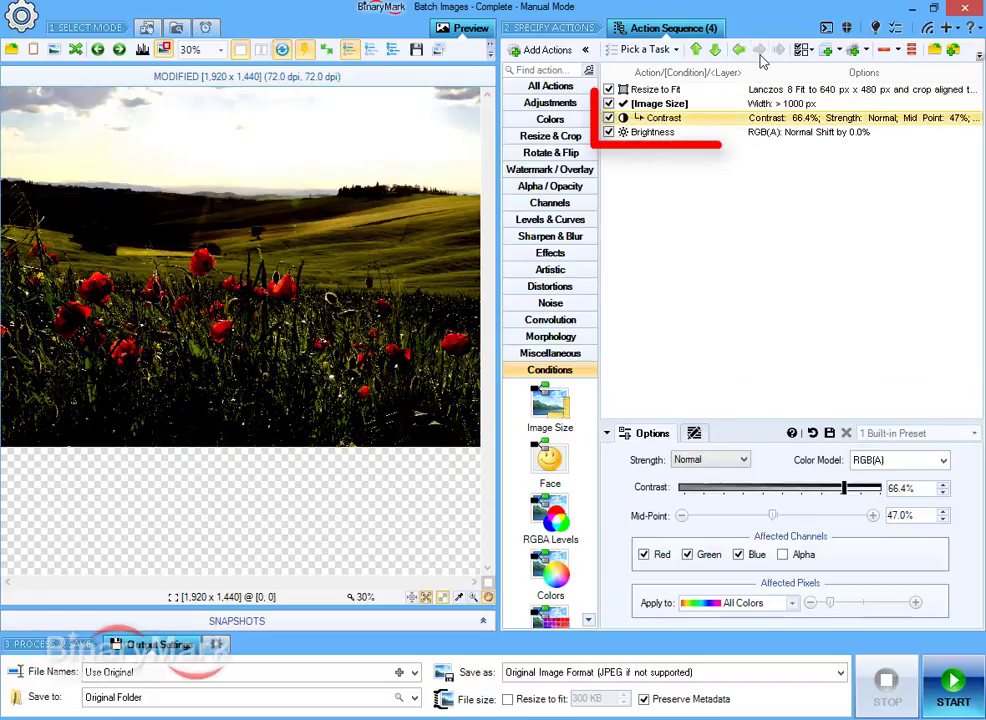
left_click(733, 133)
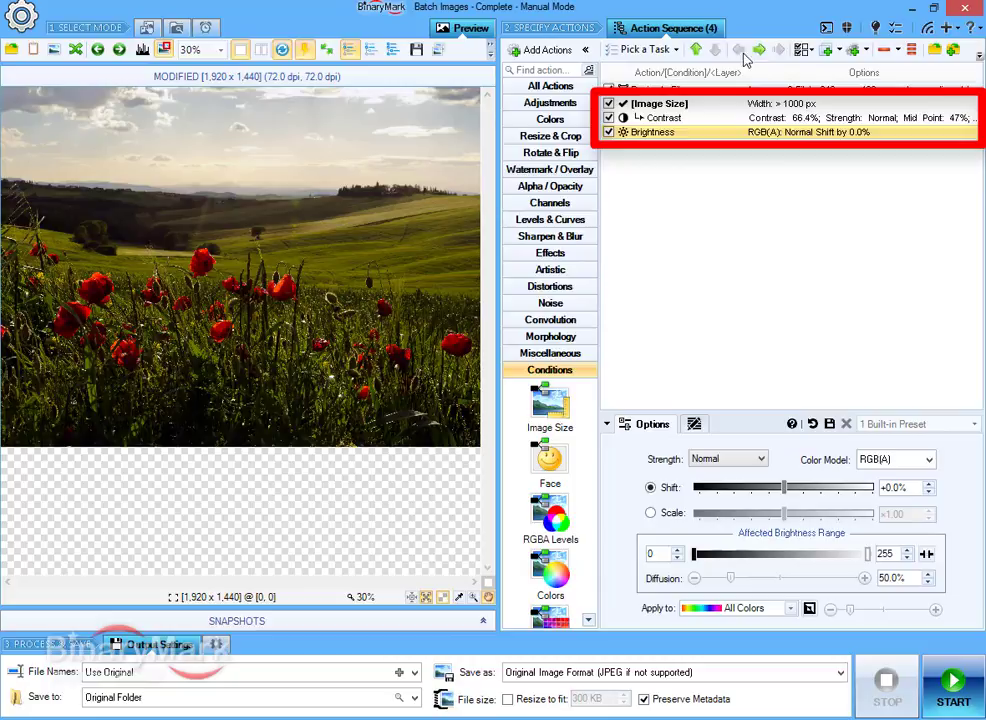
left_click(760, 51)
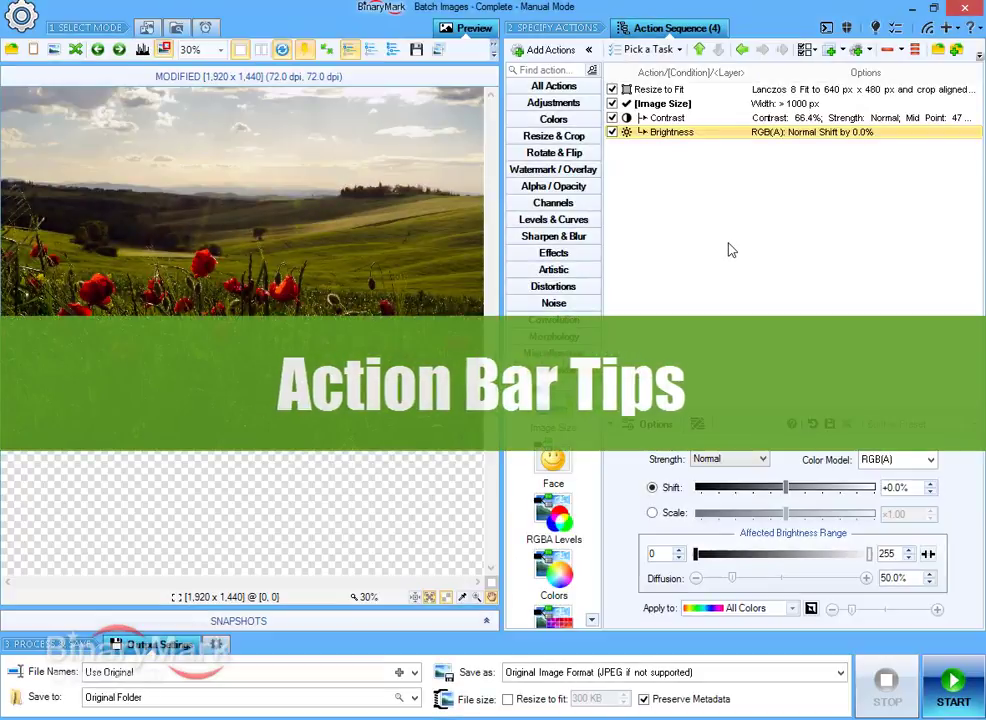
Step: Find 'rota' and add the Rotate / Flip action set to Flip Horizontally
left_click(555, 69)
type("rota")
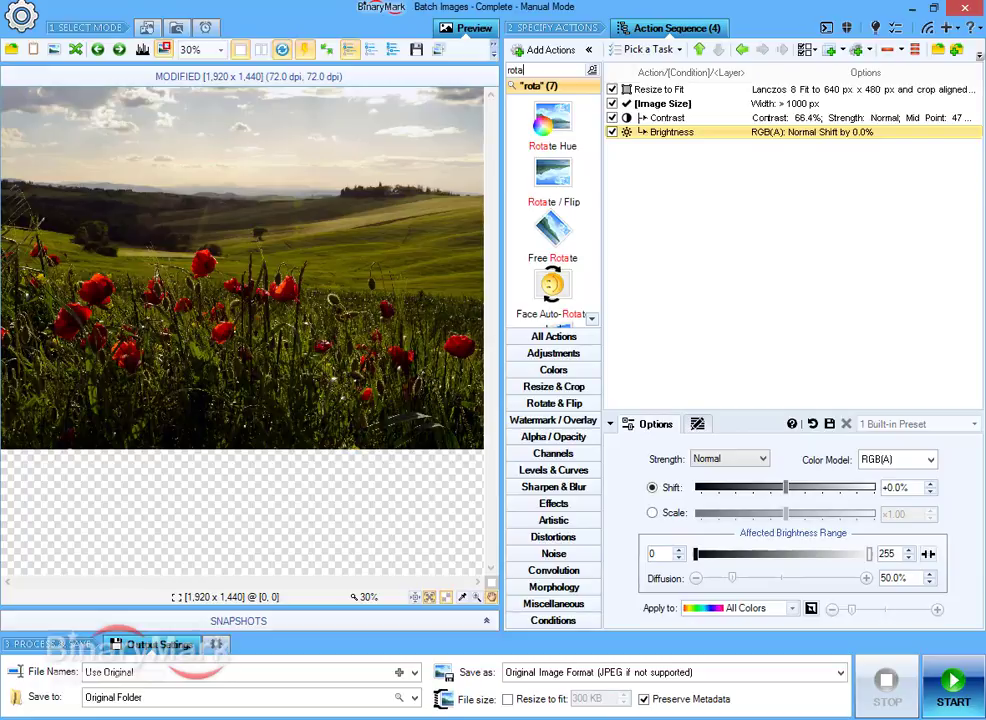
double_click(543, 196)
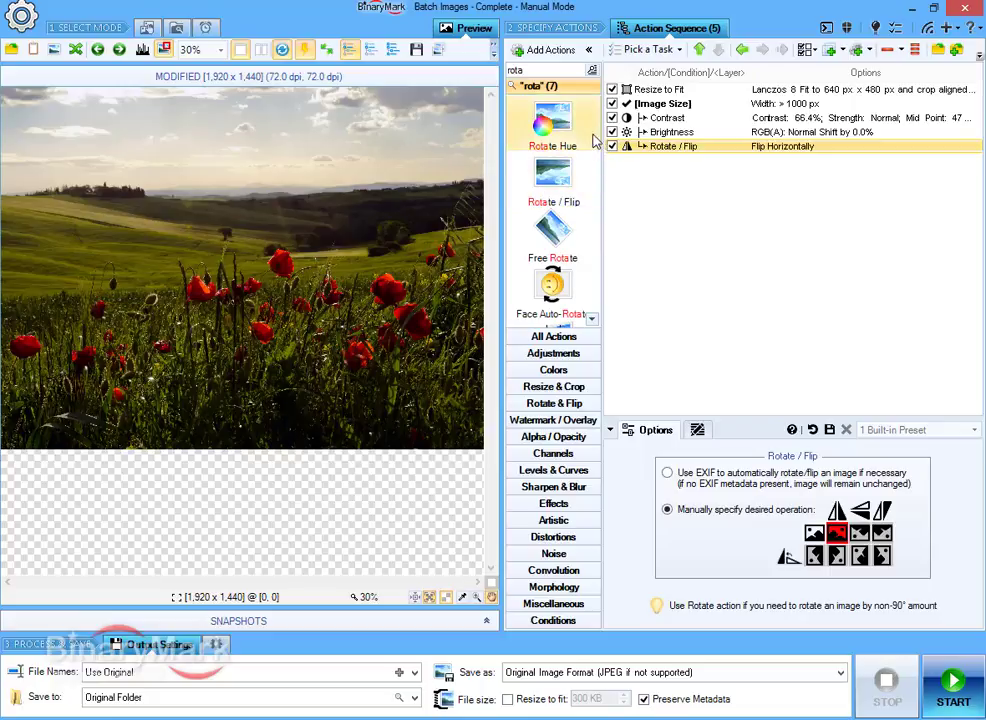
left_click(590, 51)
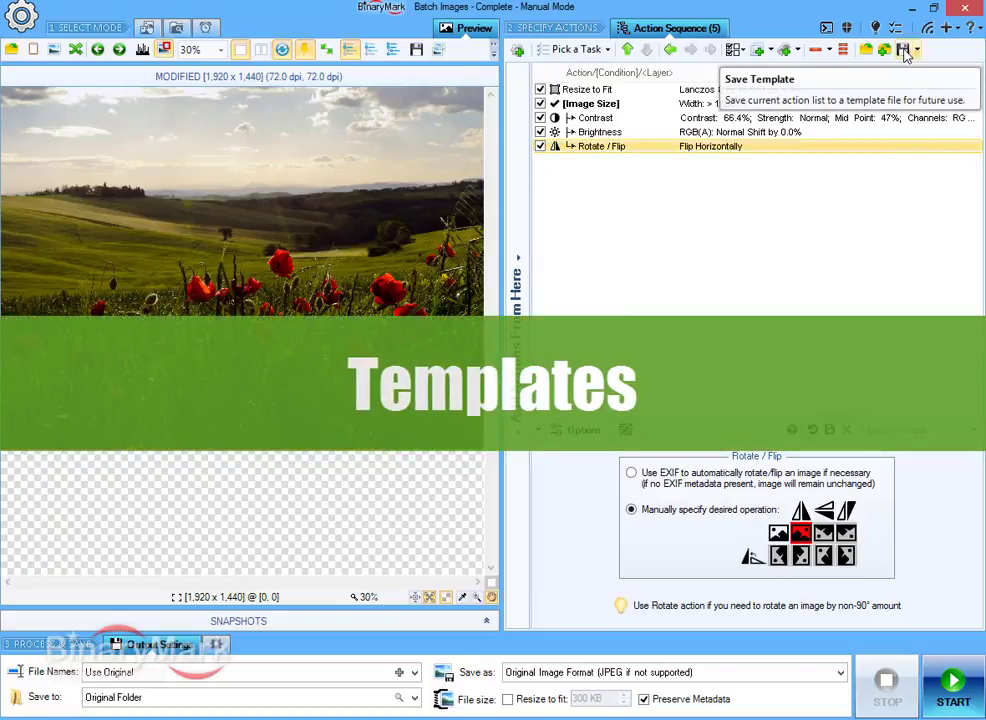
Step: Save the five-step action list as template 'mytemplate', then reload mytemplate.tplx
left_click(904, 52)
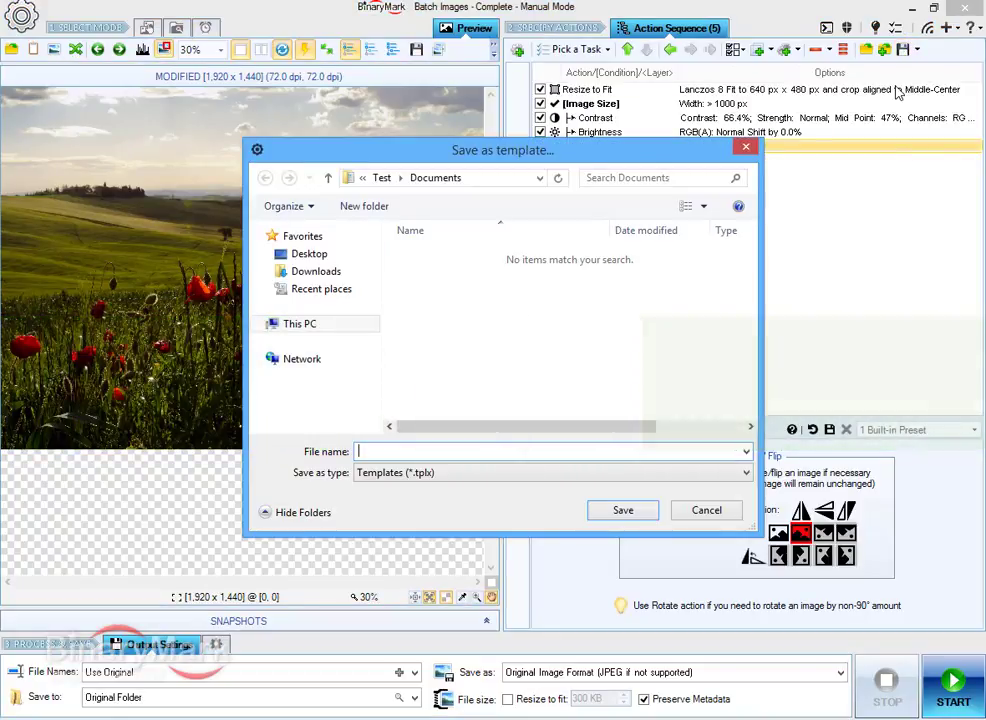
type("mytemp")
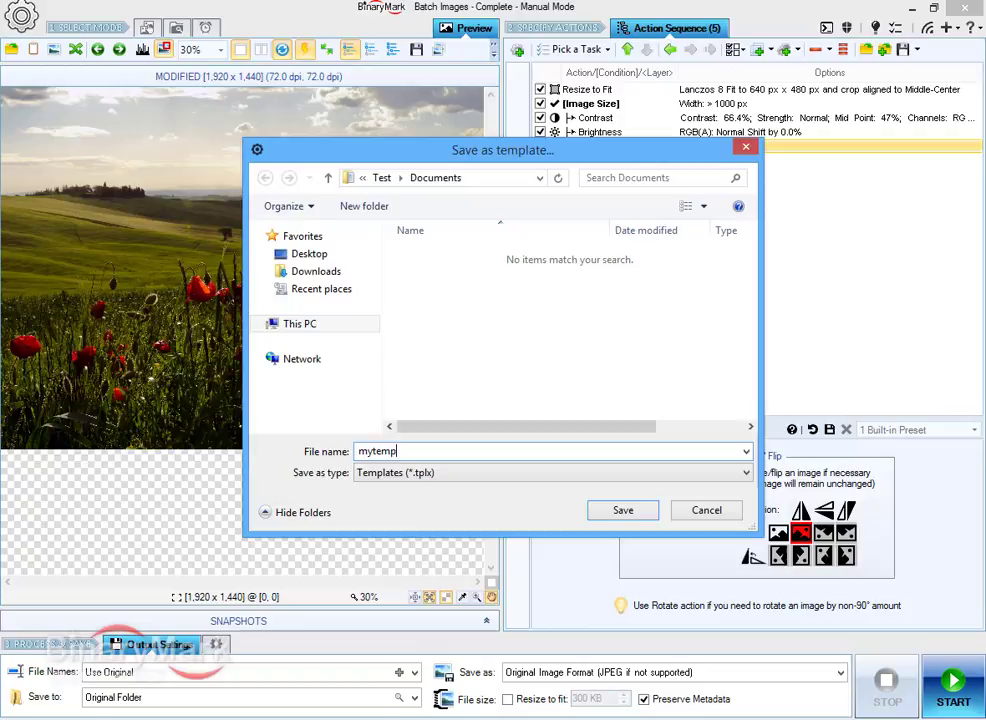
type("late")
key("Return")
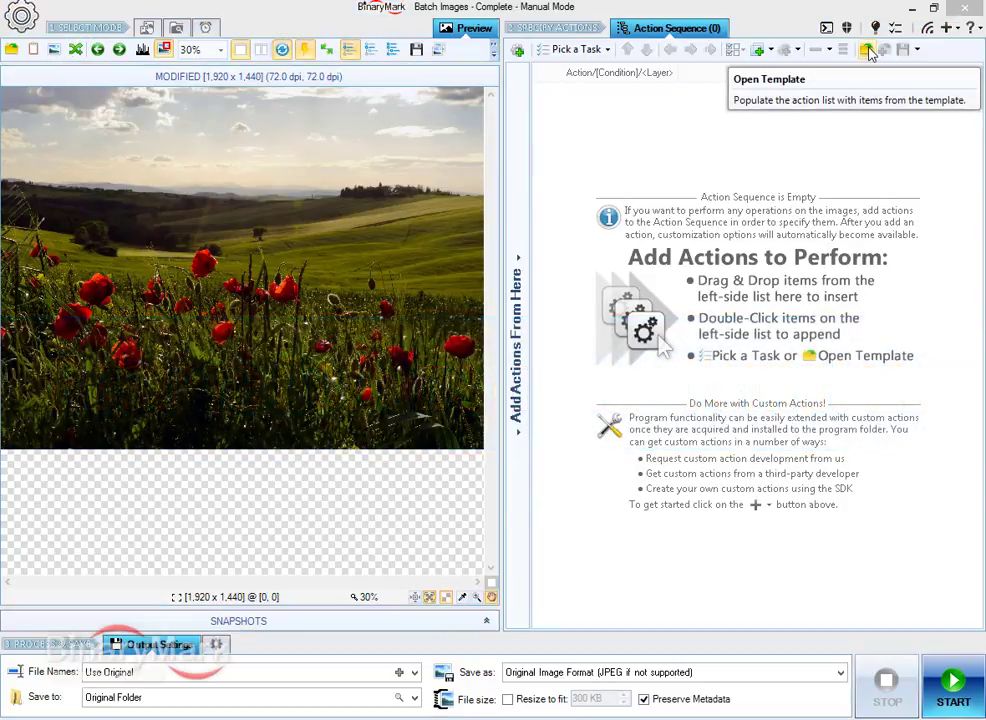
left_click(866, 51)
left_click(505, 259)
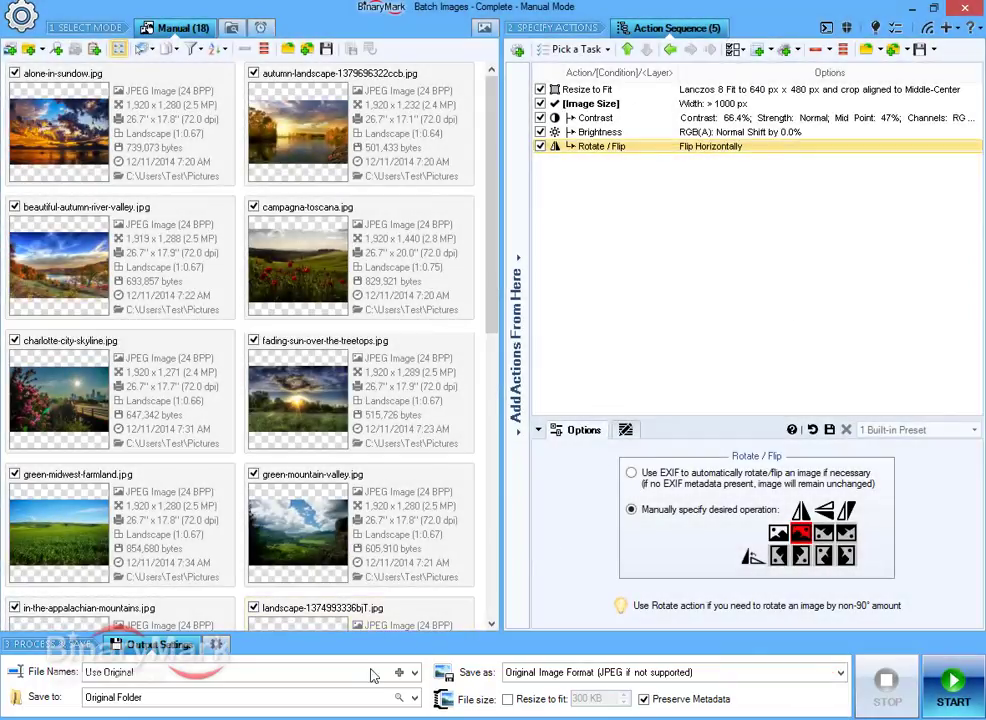
Step: Set a custom output file name pattern of processed<NAME>.<EXT>
mouse_move(343, 676)
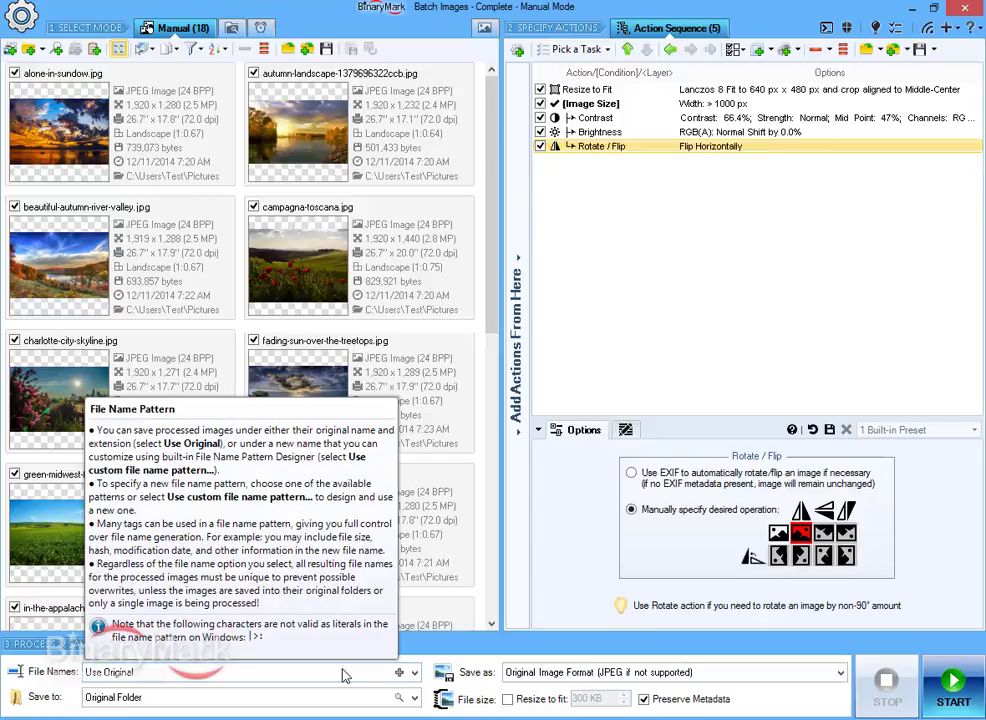
left_click(343, 676)
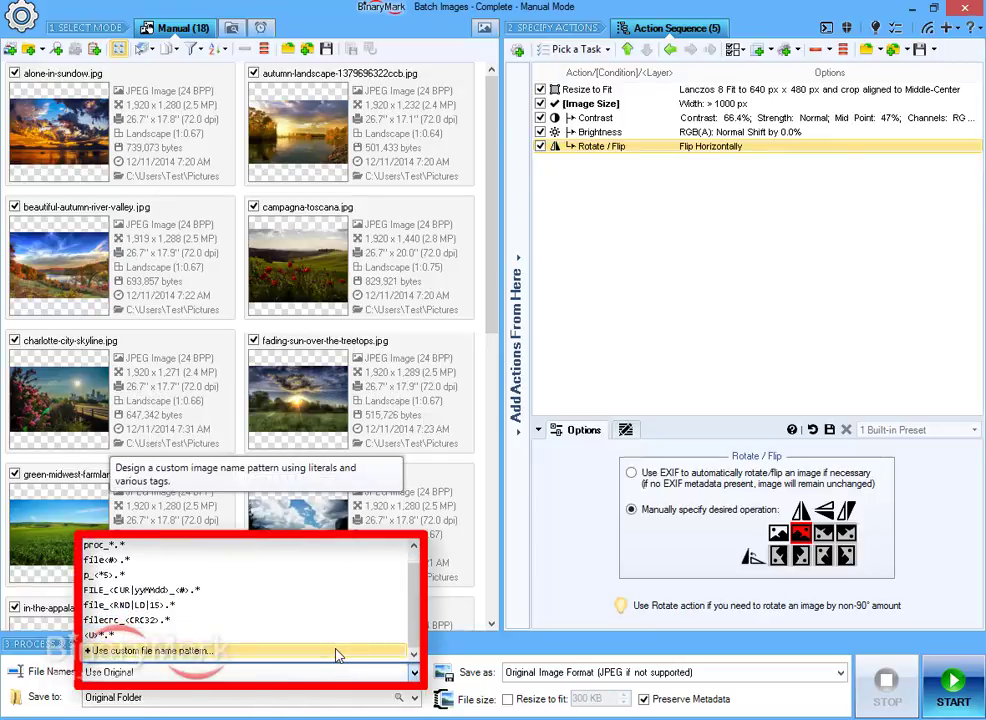
left_click(338, 652)
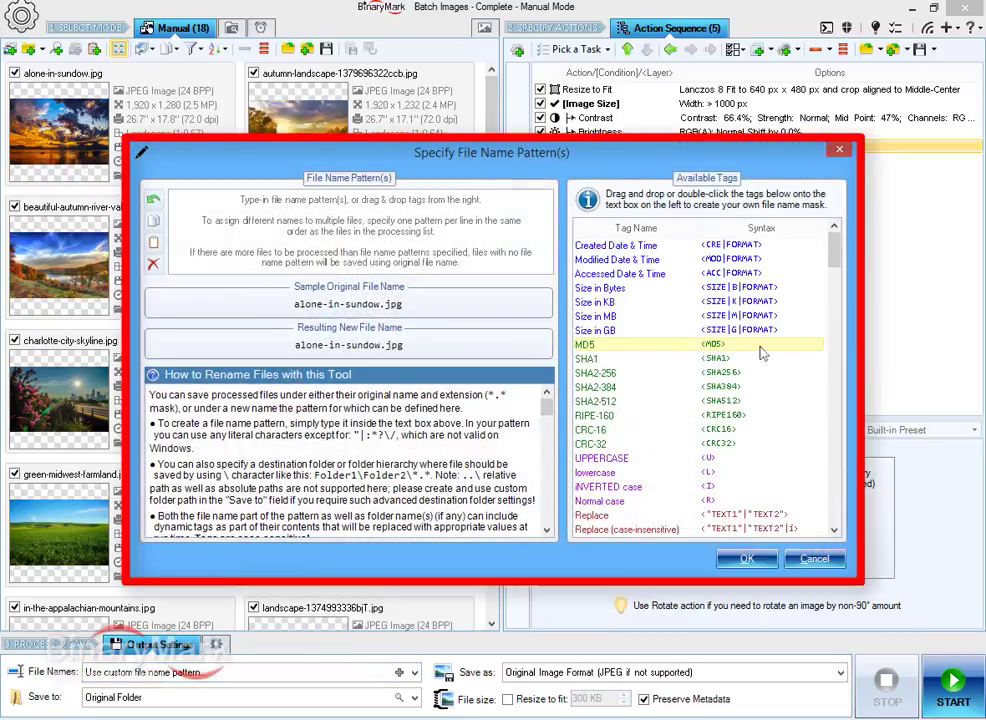
scroll(762, 346, "down", 10)
scroll(774, 348, "down", 8)
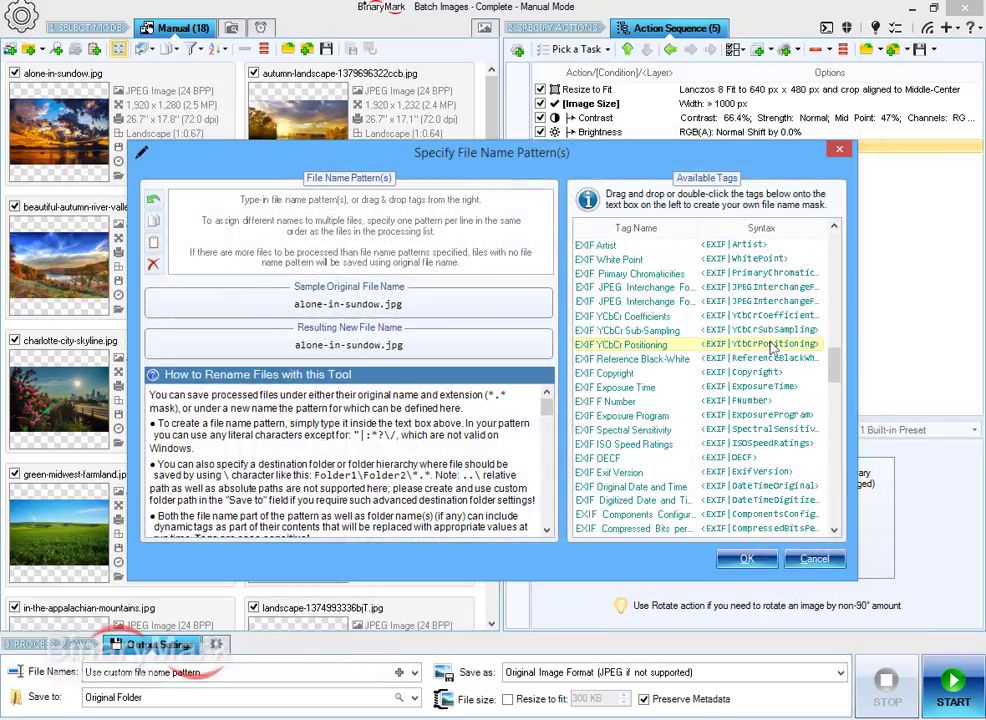
scroll(778, 370, "up", 10)
scroll(780, 385, "up", 3)
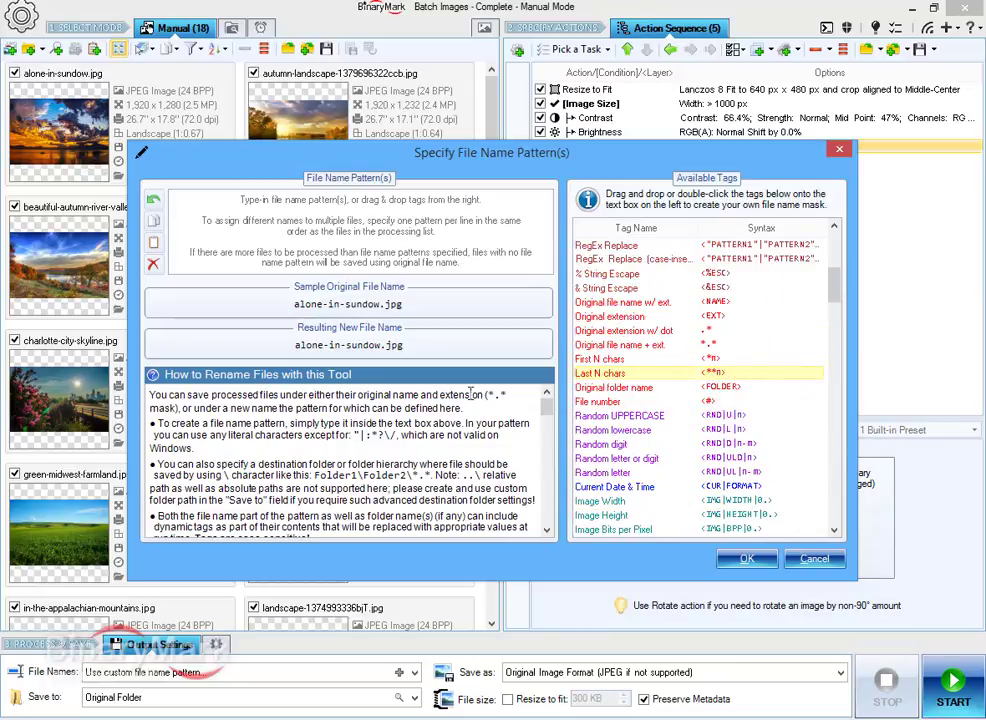
left_click(203, 204)
type("processed")
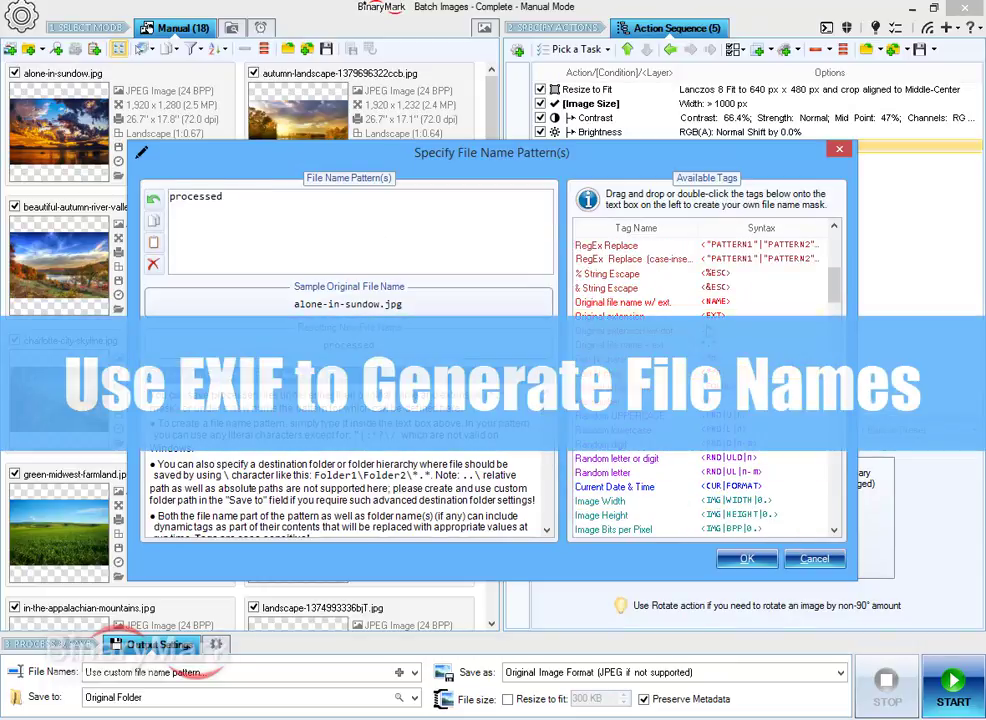
double_click(670, 302)
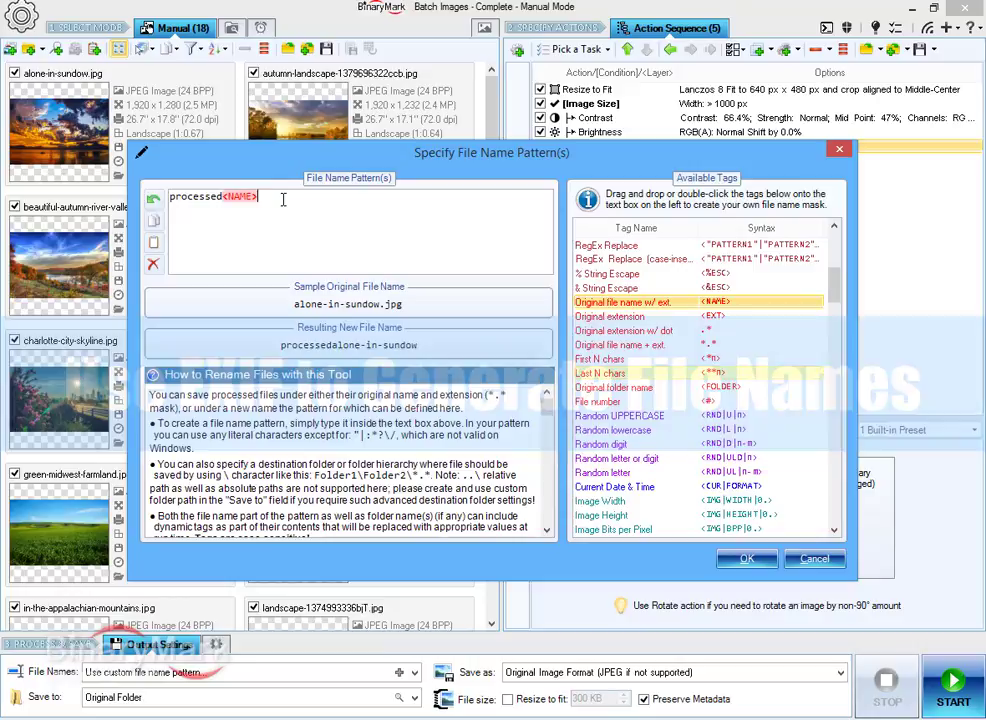
type(".<EXT>")
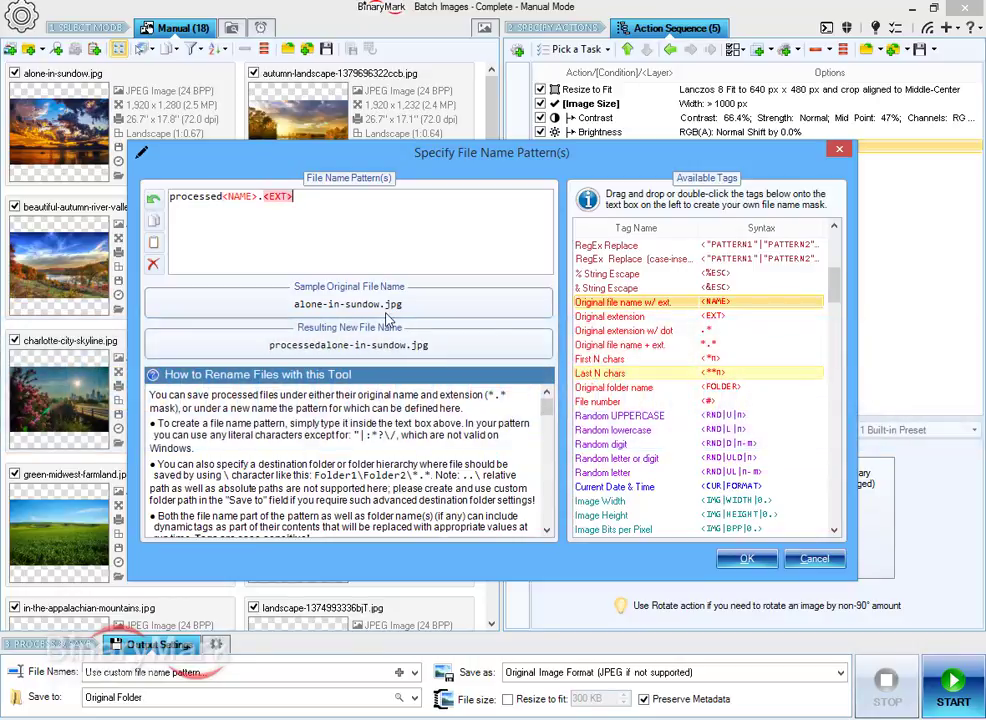
left_click(750, 559)
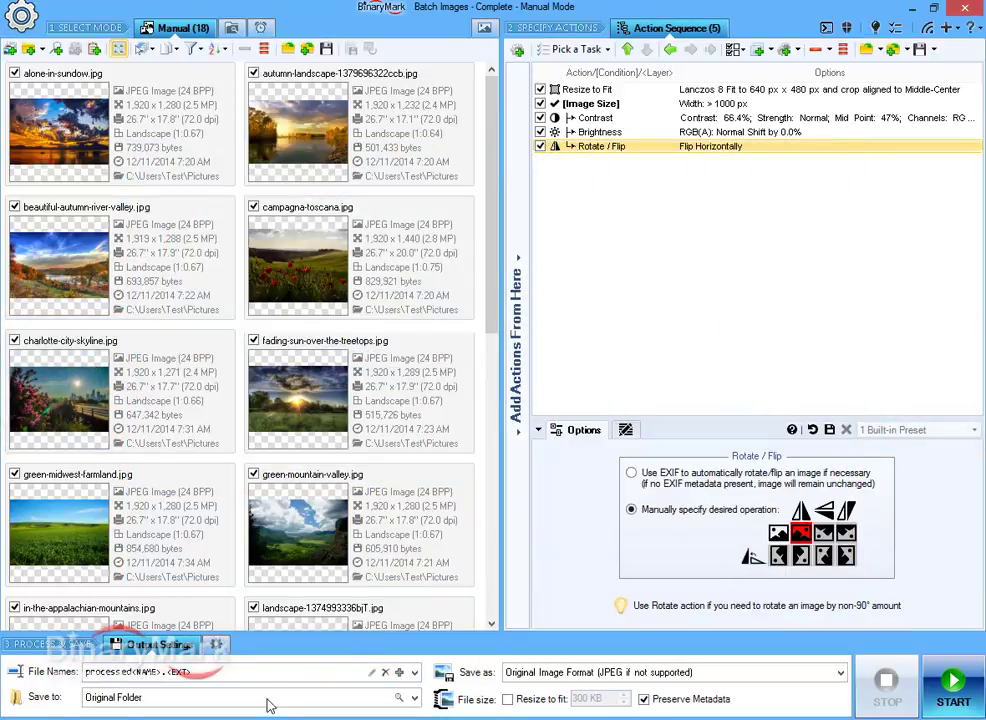
Step: Send output to F:\Output and choose JPEG as the output format
mouse_move(268, 705)
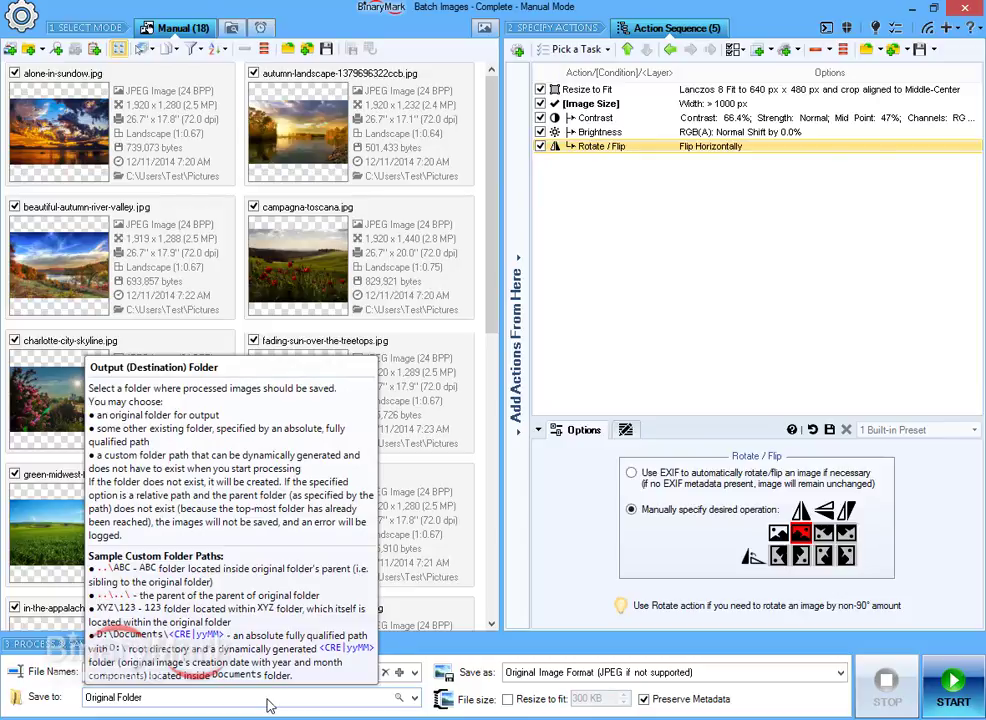
left_click(268, 705)
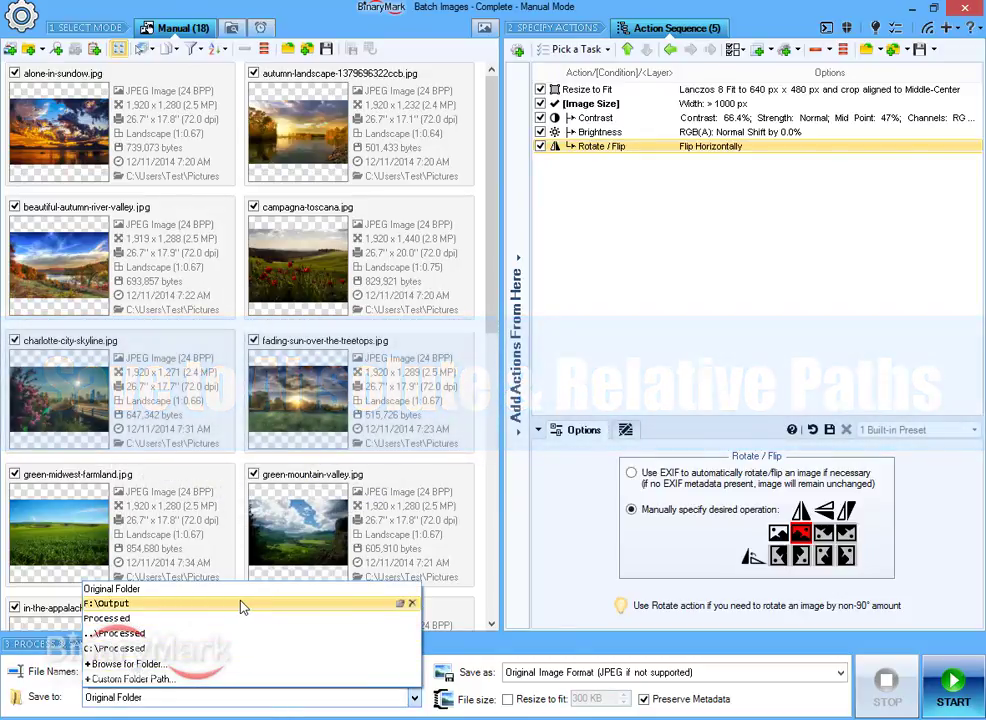
left_click(241, 603)
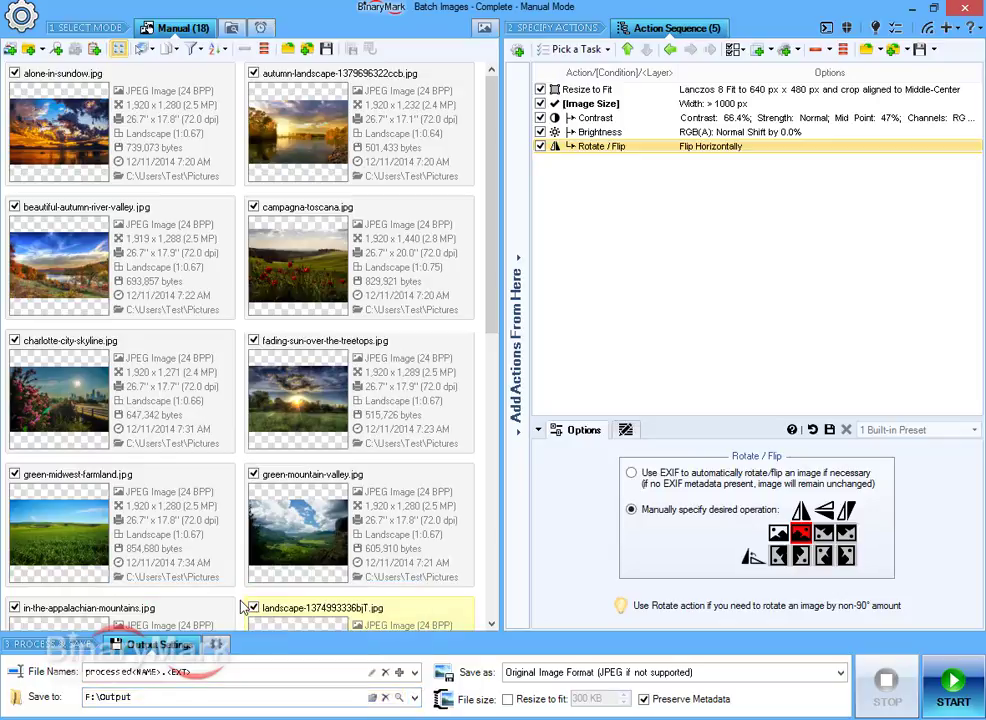
left_click(574, 683)
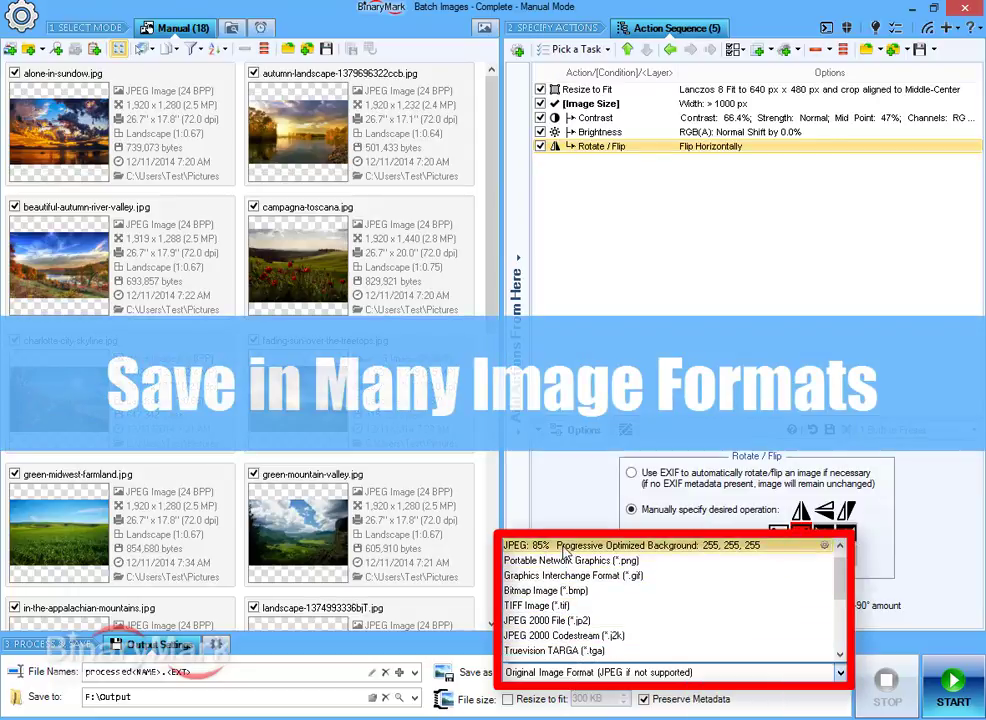
left_click(564, 548)
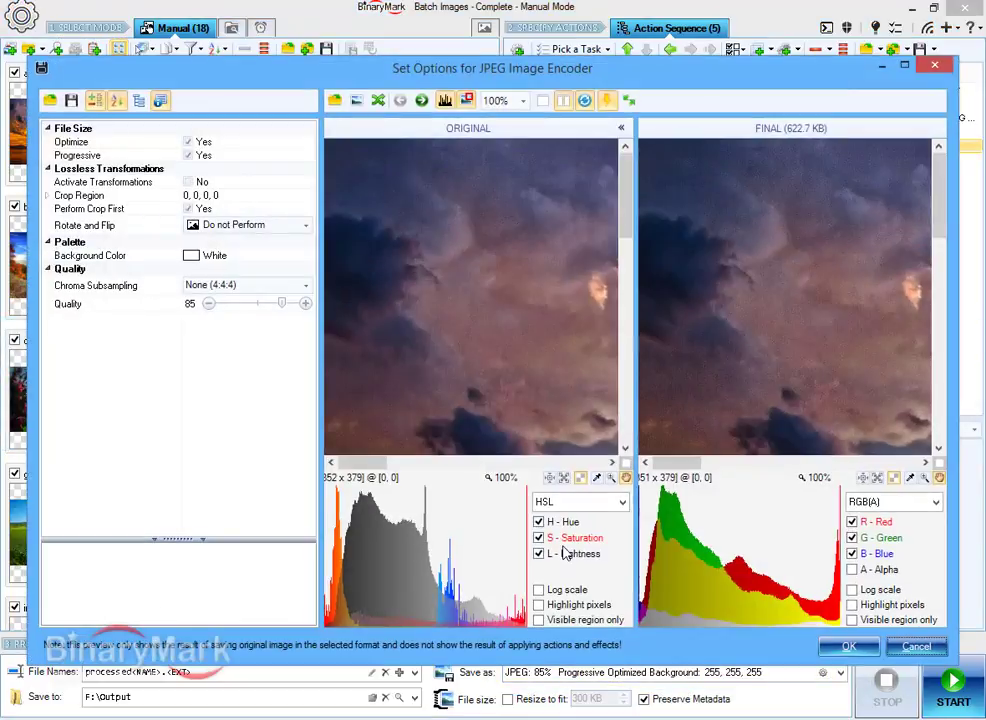
Step: Set the JPEG encoder quality to 80 and confirm the dialog
left_click(268, 309)
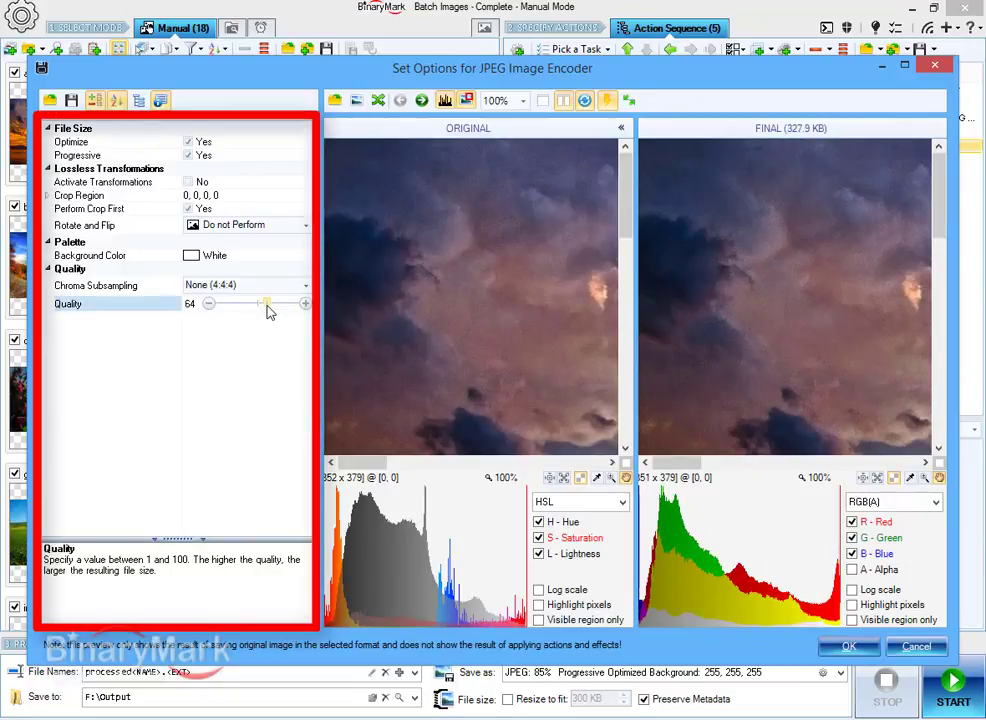
left_click(279, 304)
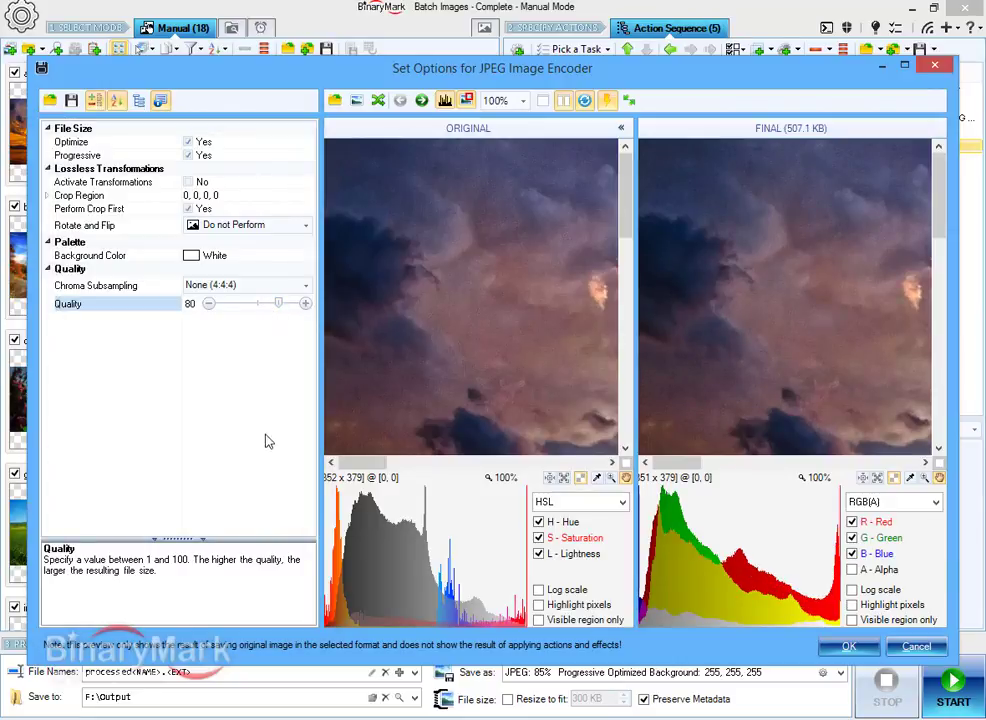
left_click(849, 650)
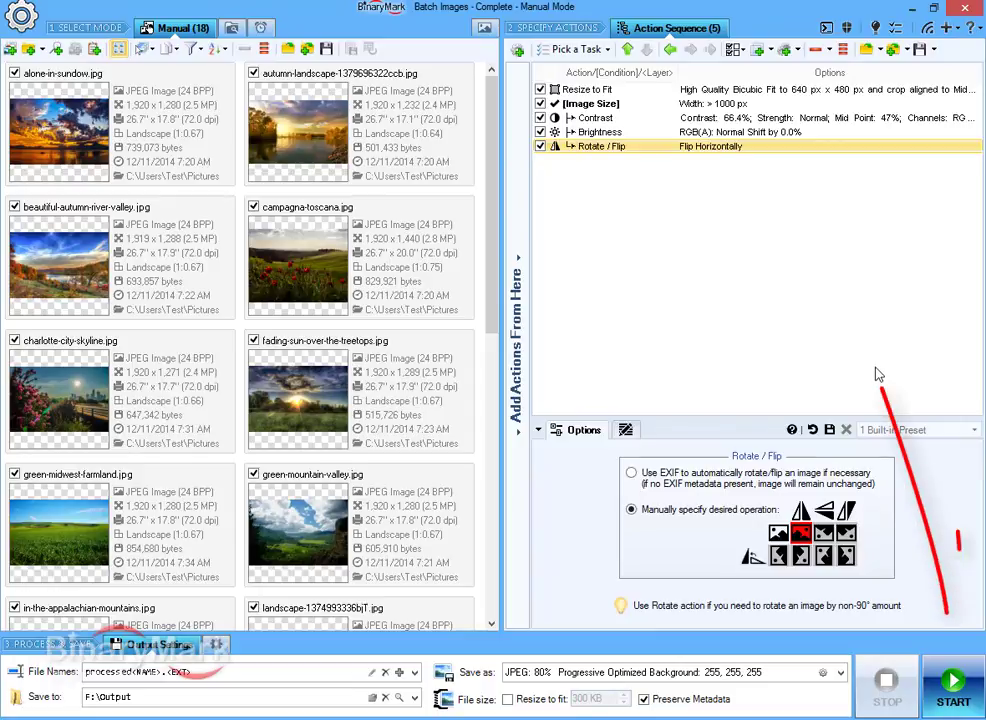
Step: Process all 18 photos, dismiss the Processing Summary, and switch to the F:\Output window
left_click(953, 683)
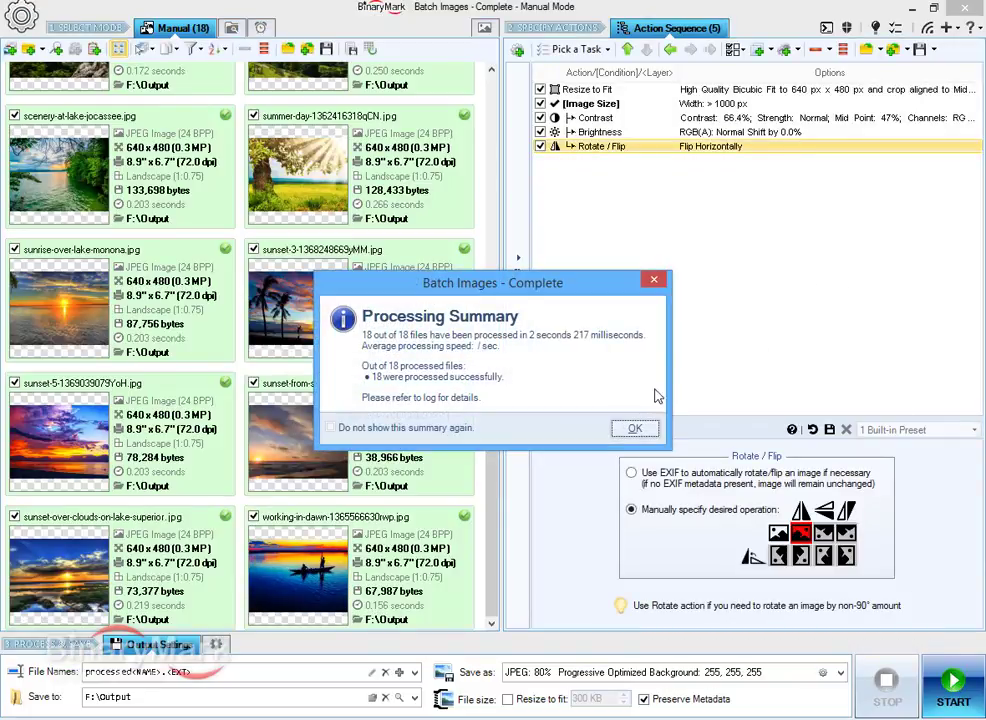
left_click(635, 429)
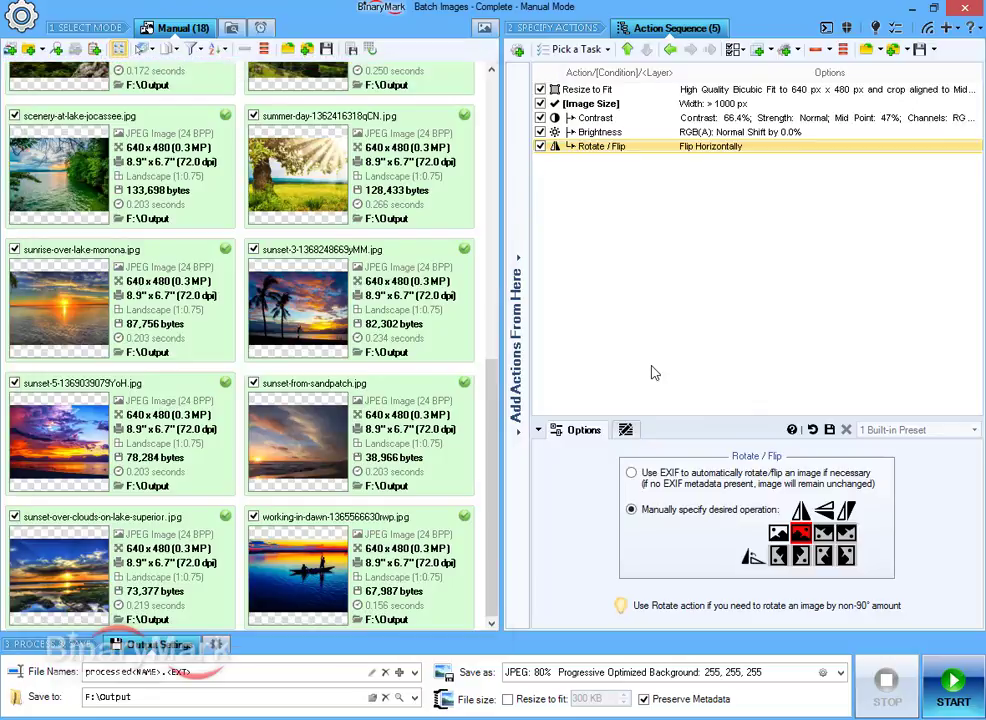
key("alt+Tab")
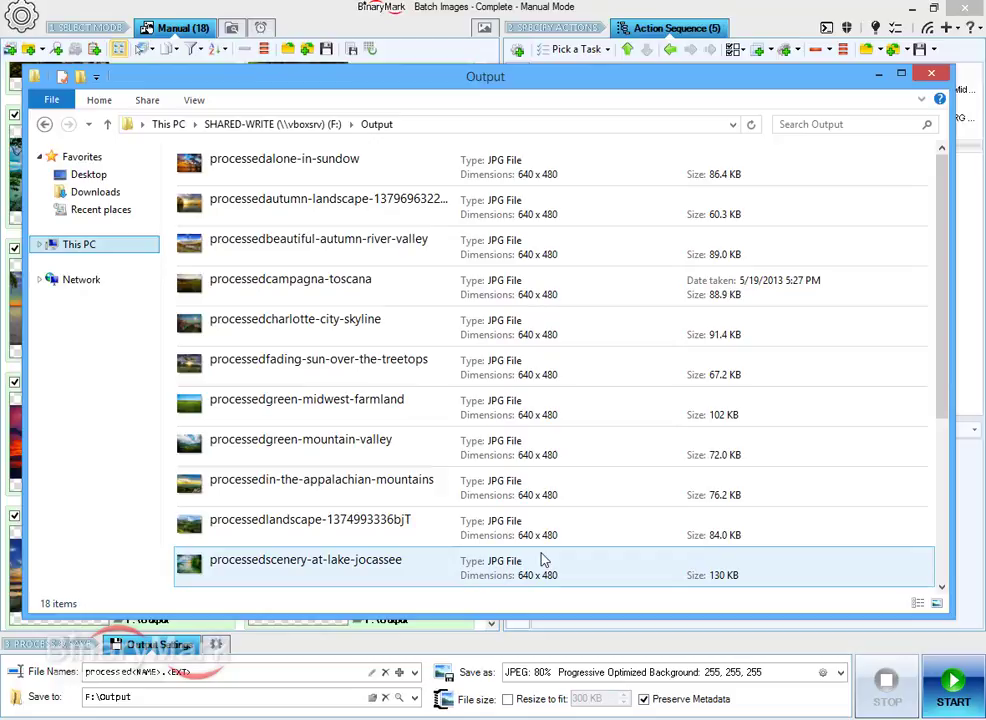
Step: Close the F:\Output Explorer window to return to BinaryMark Batch Images
key("alt+F4")
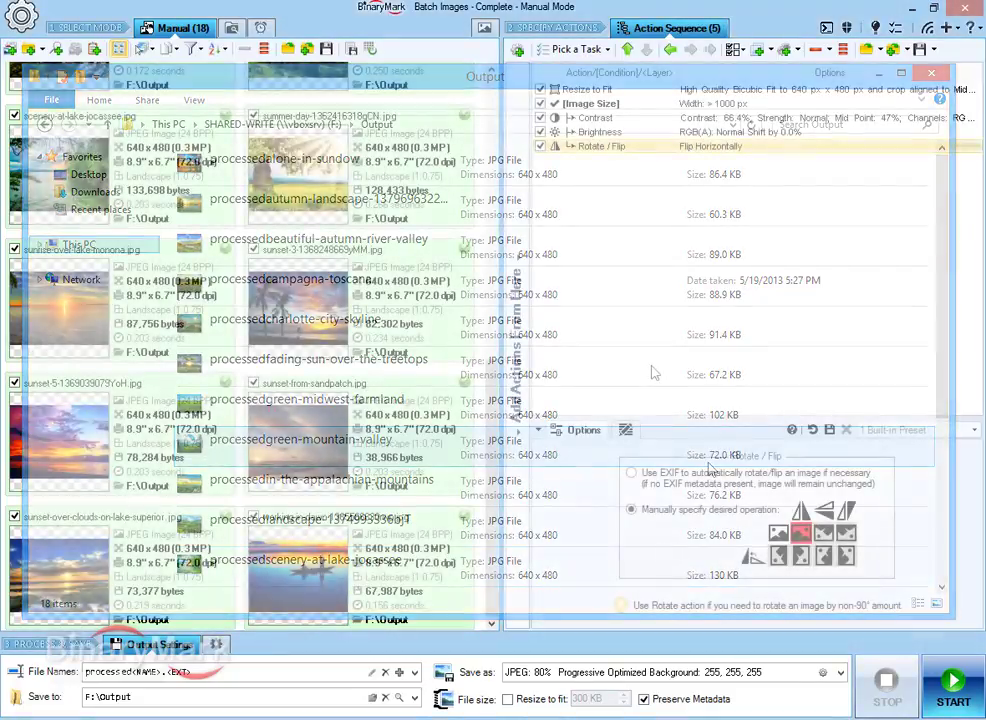